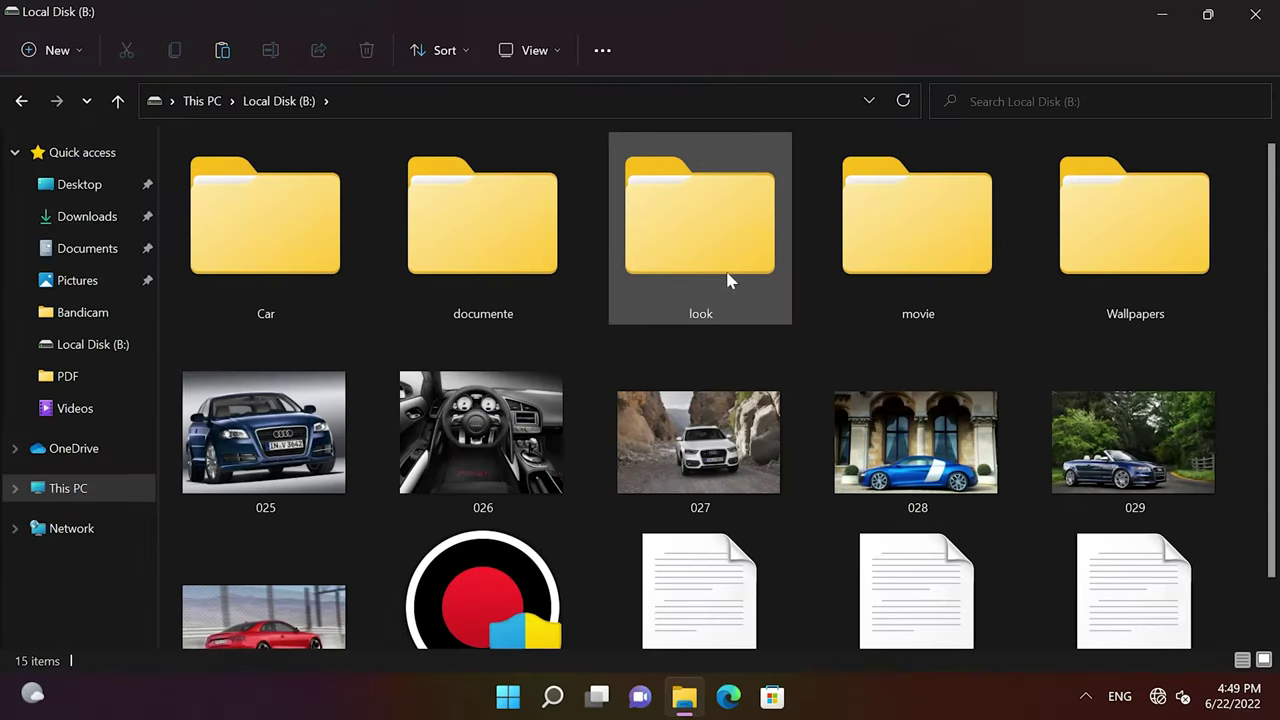
Step: Look through B:'s look folder and the 28 videos in movie, then return to This PC
double_click(728, 284)
click(21, 102)
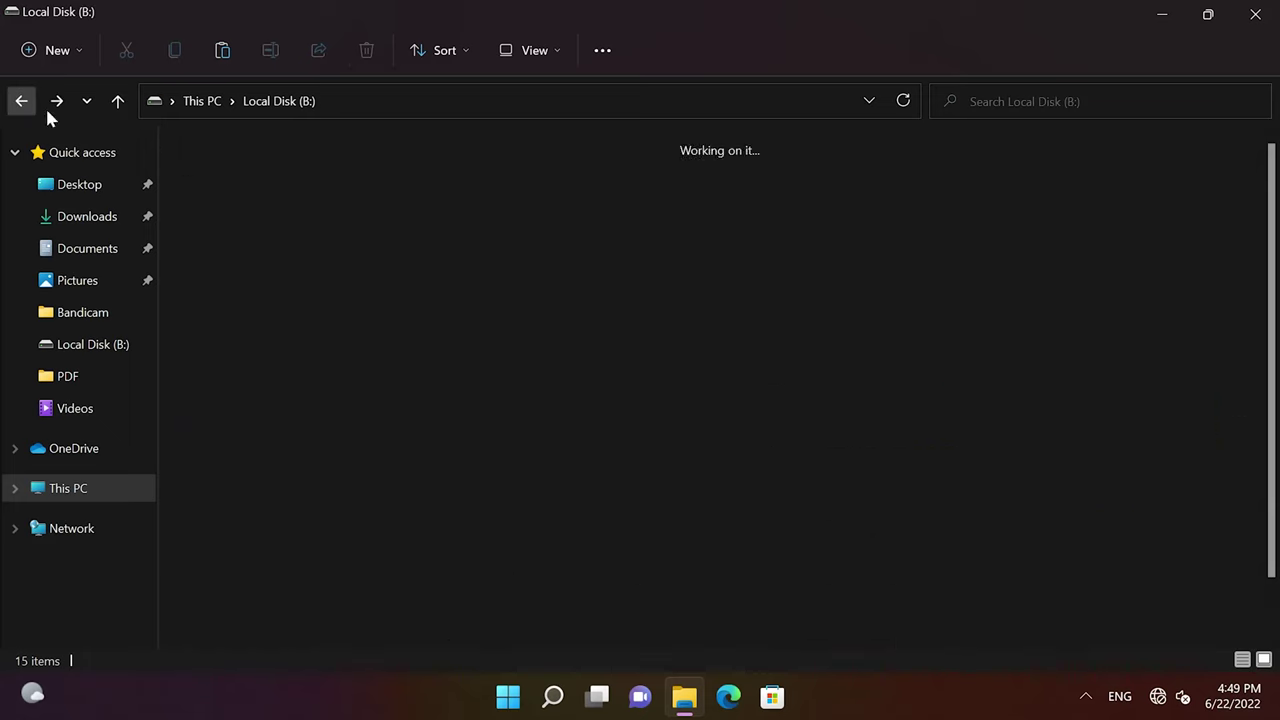
double_click(945, 265)
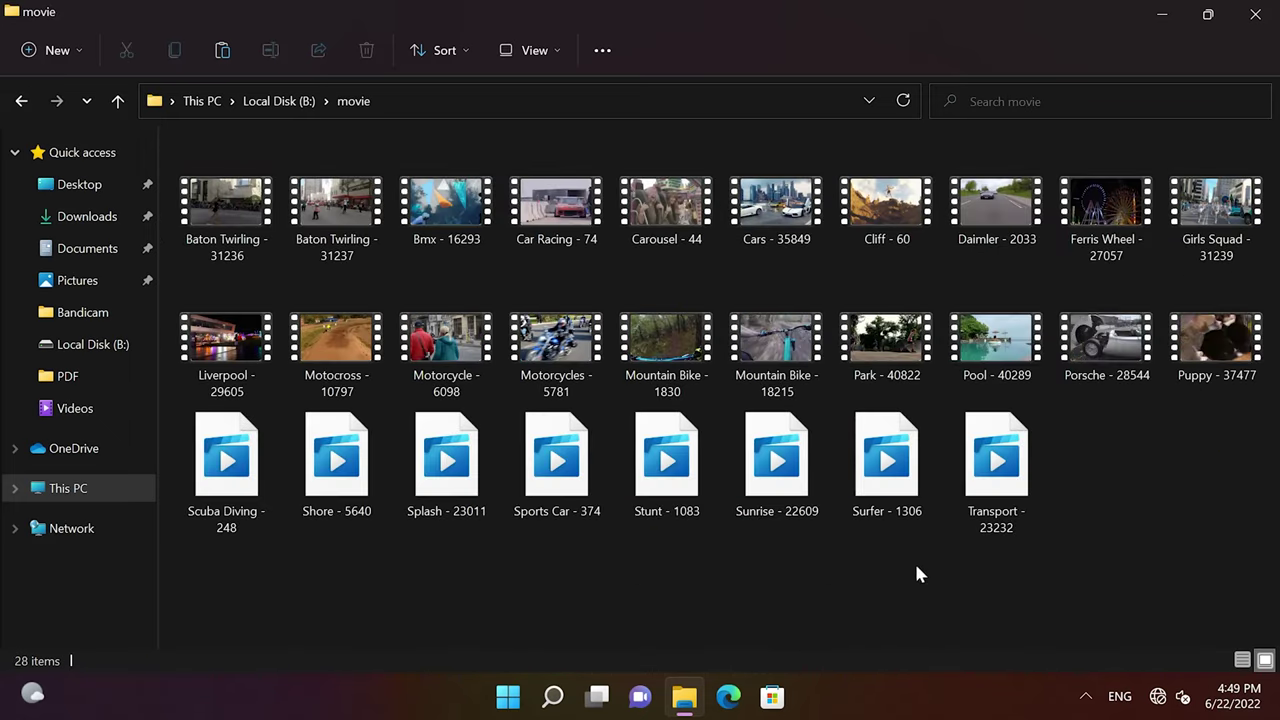
click(21, 102)
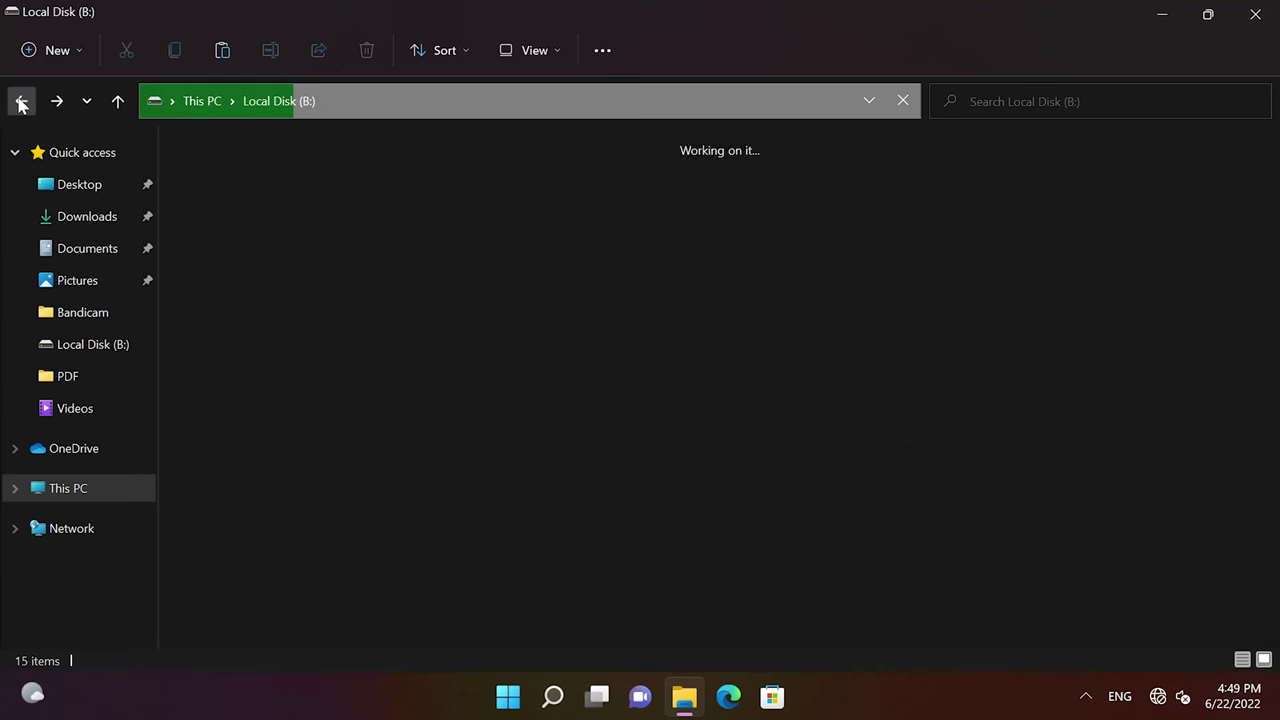
click(21, 101)
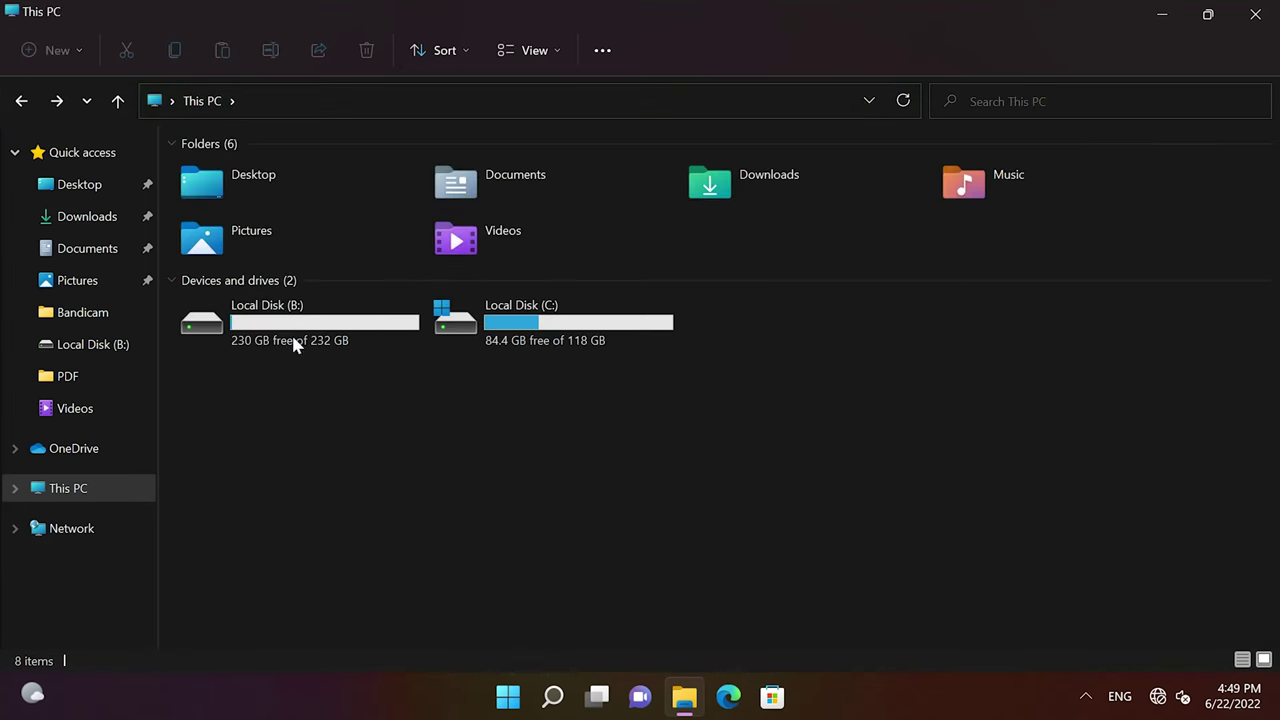
mouse_move(312, 334)
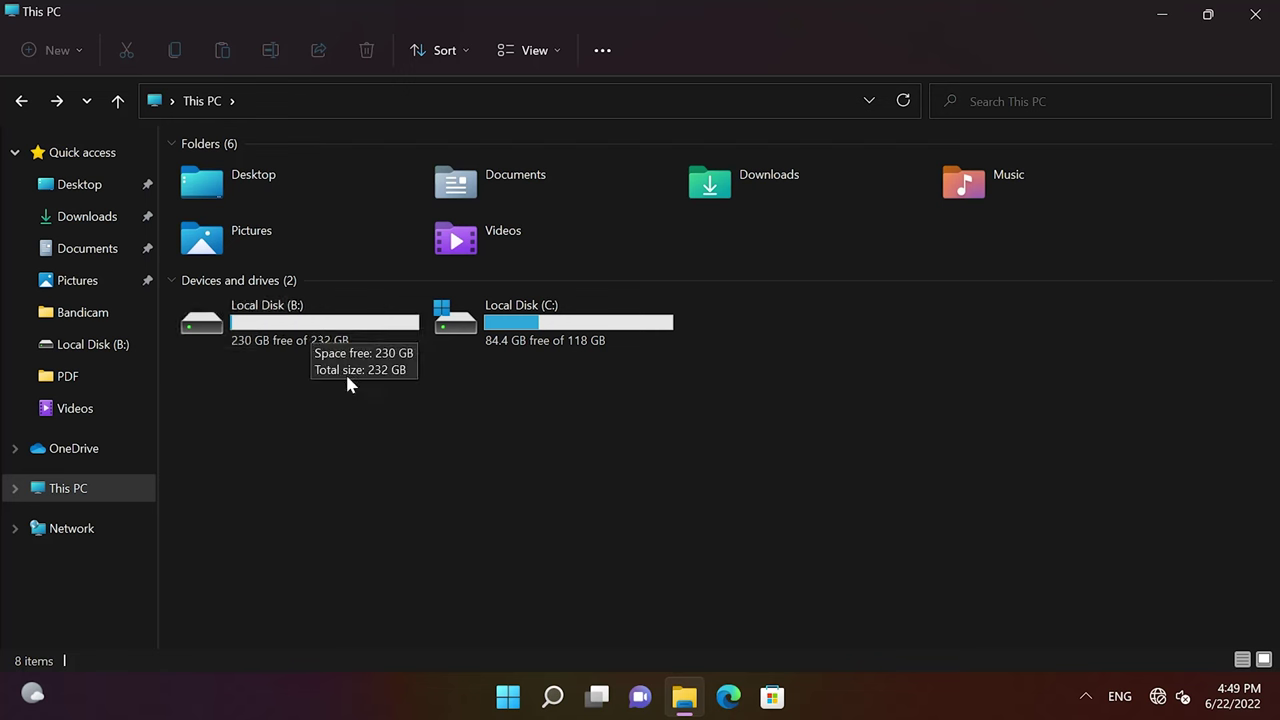
right_click(507, 700)
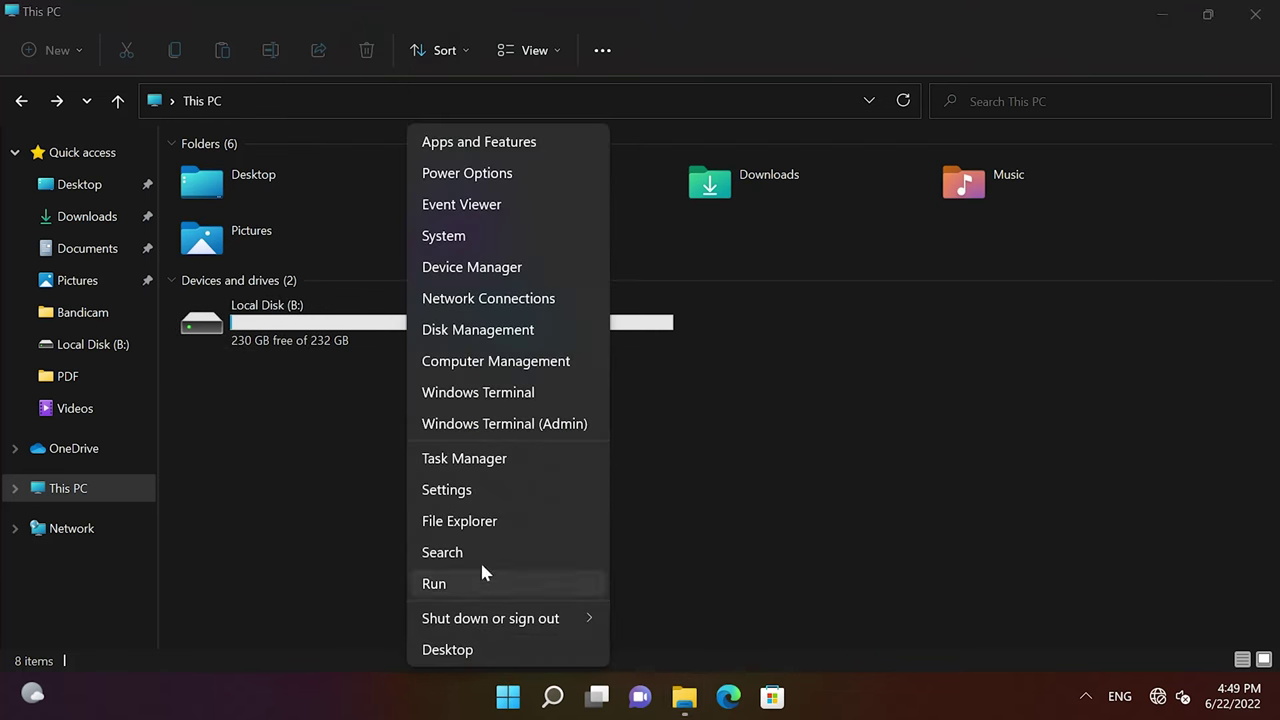
click(474, 341)
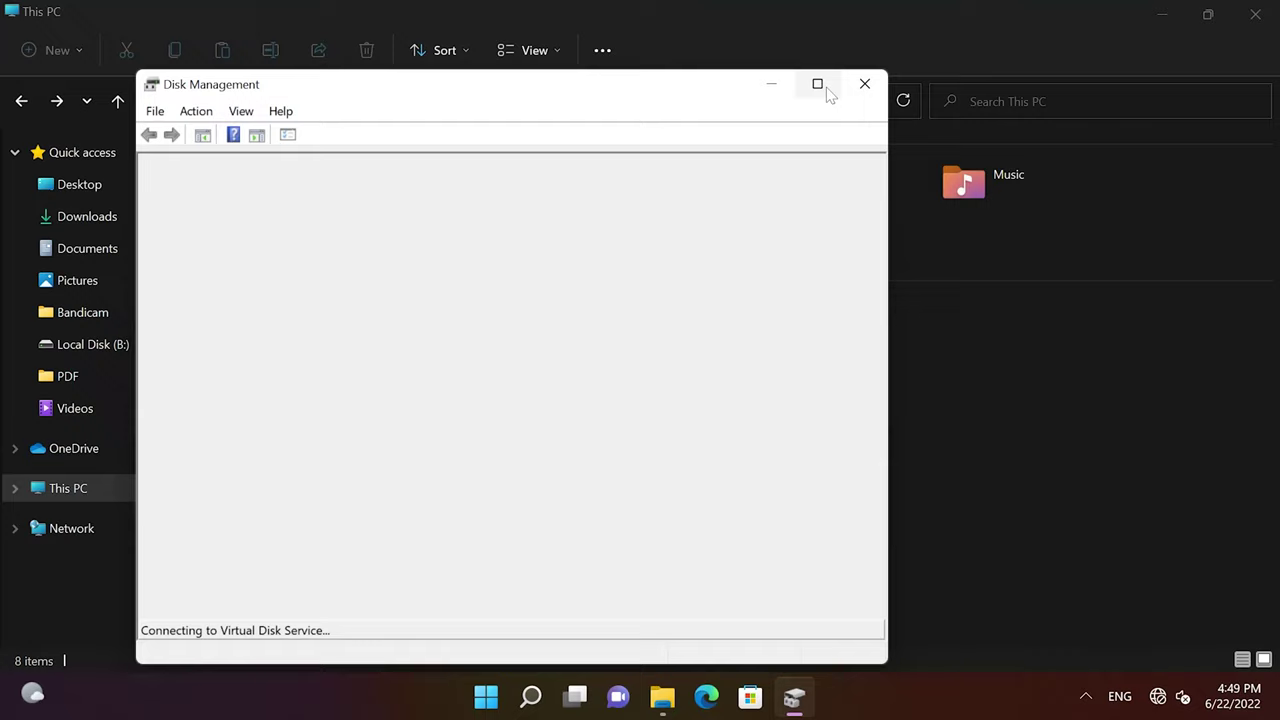
click(826, 92)
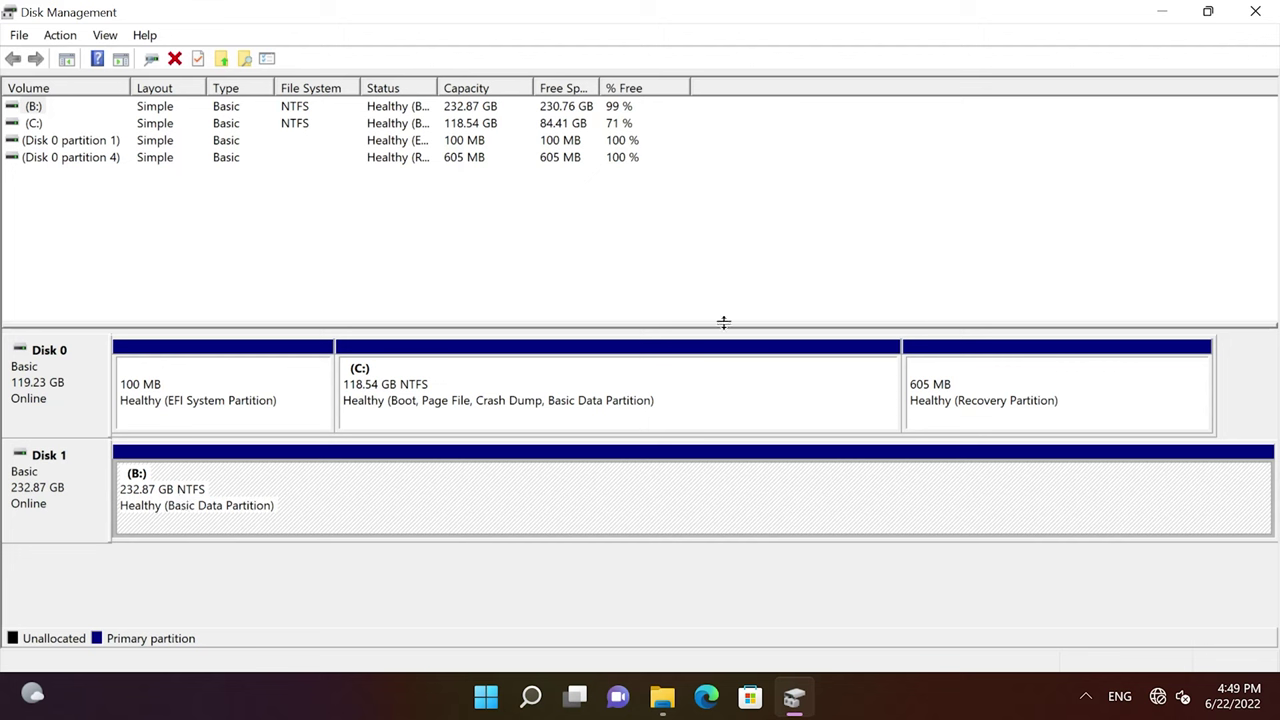
click(1263, 21)
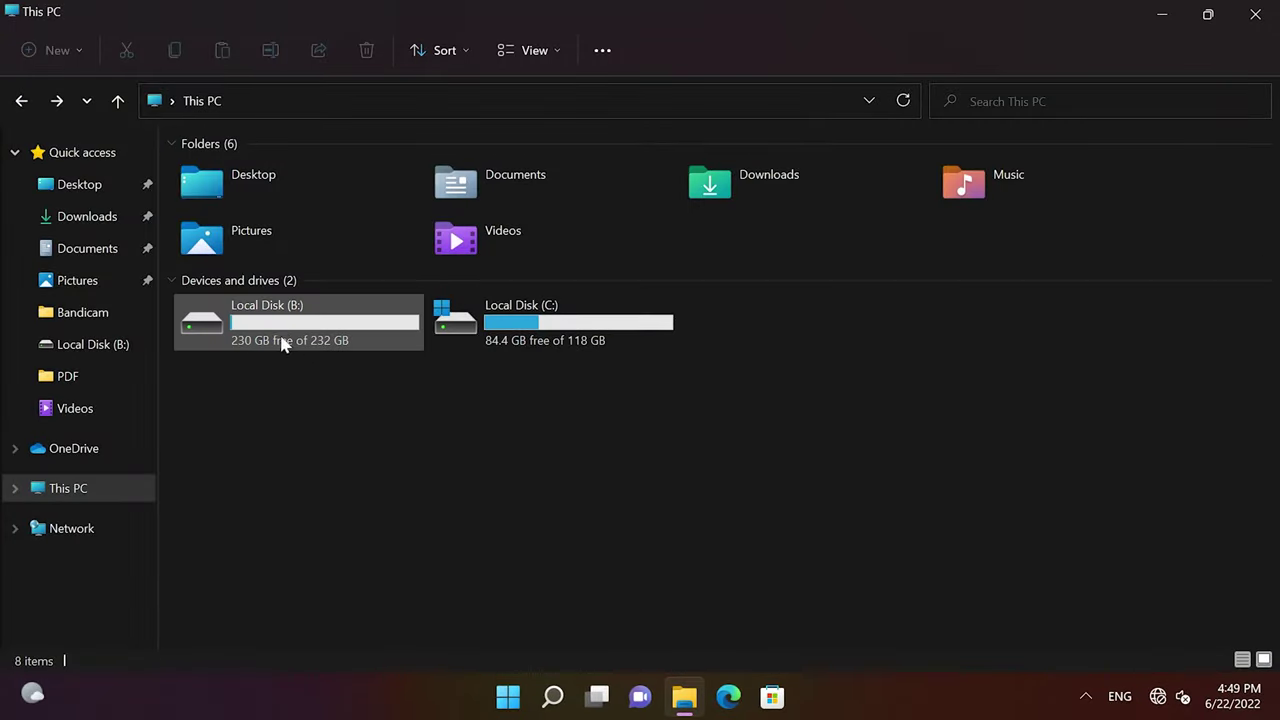
click(283, 336)
Step: Run a full NTFS format of Local Disk (B:) with Quick Format off, then open the empty drive
right_click(283, 336)
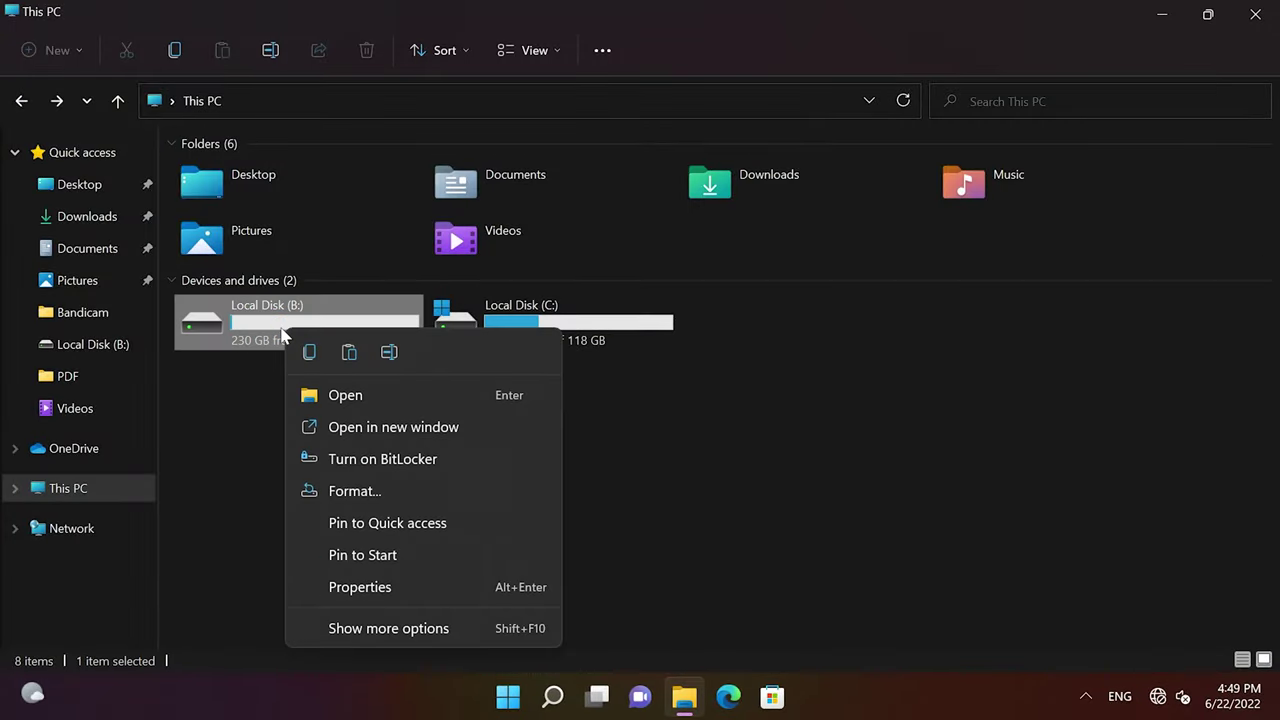
click(374, 492)
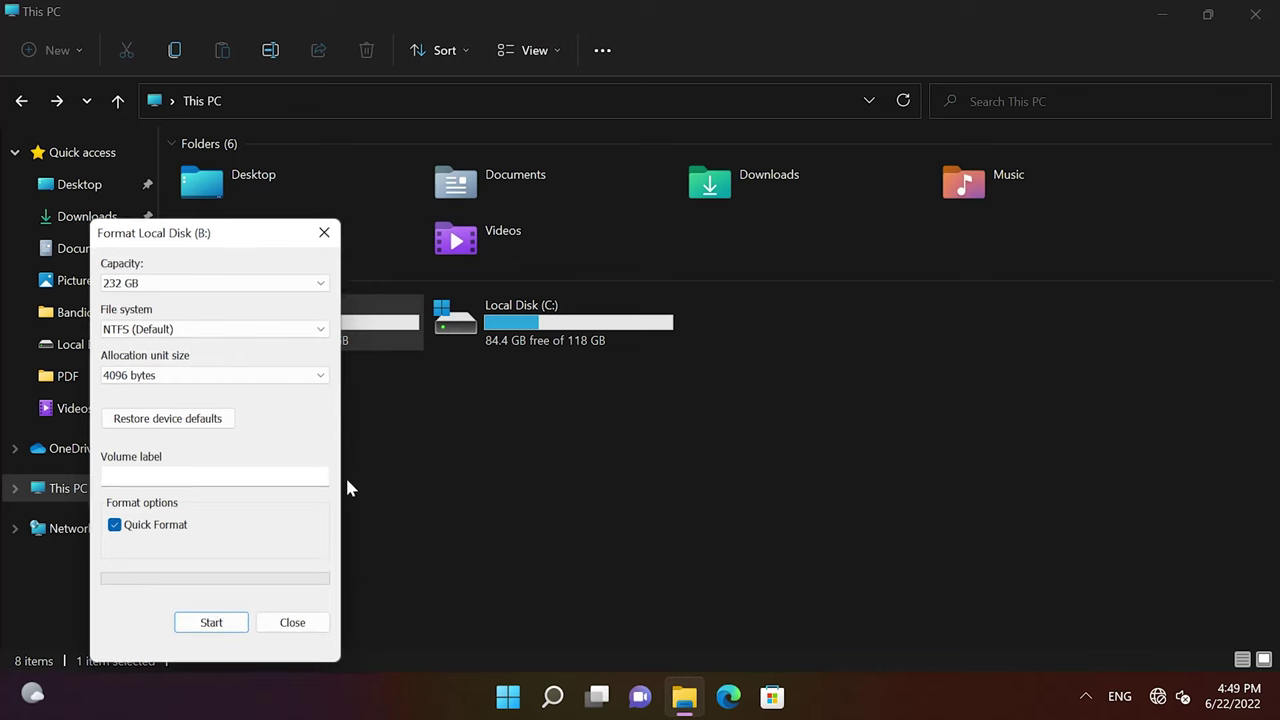
drag(226, 234, 674, 148)
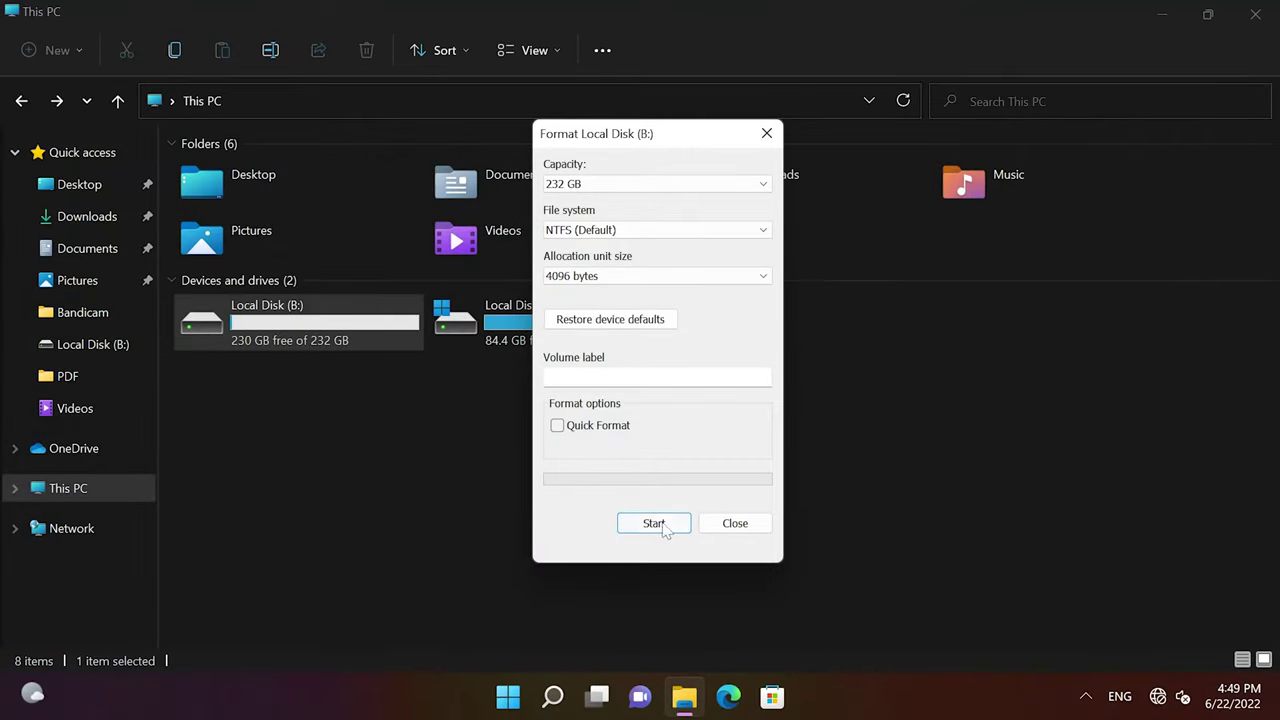
click(664, 528)
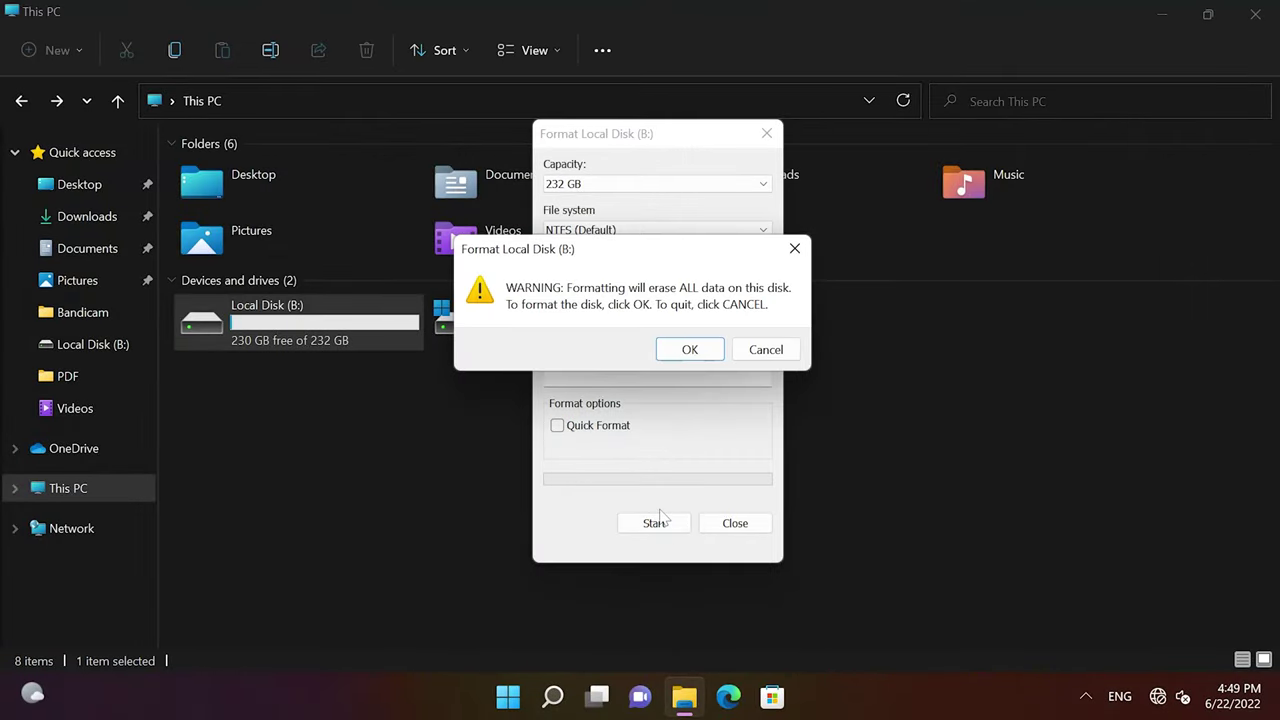
click(690, 351)
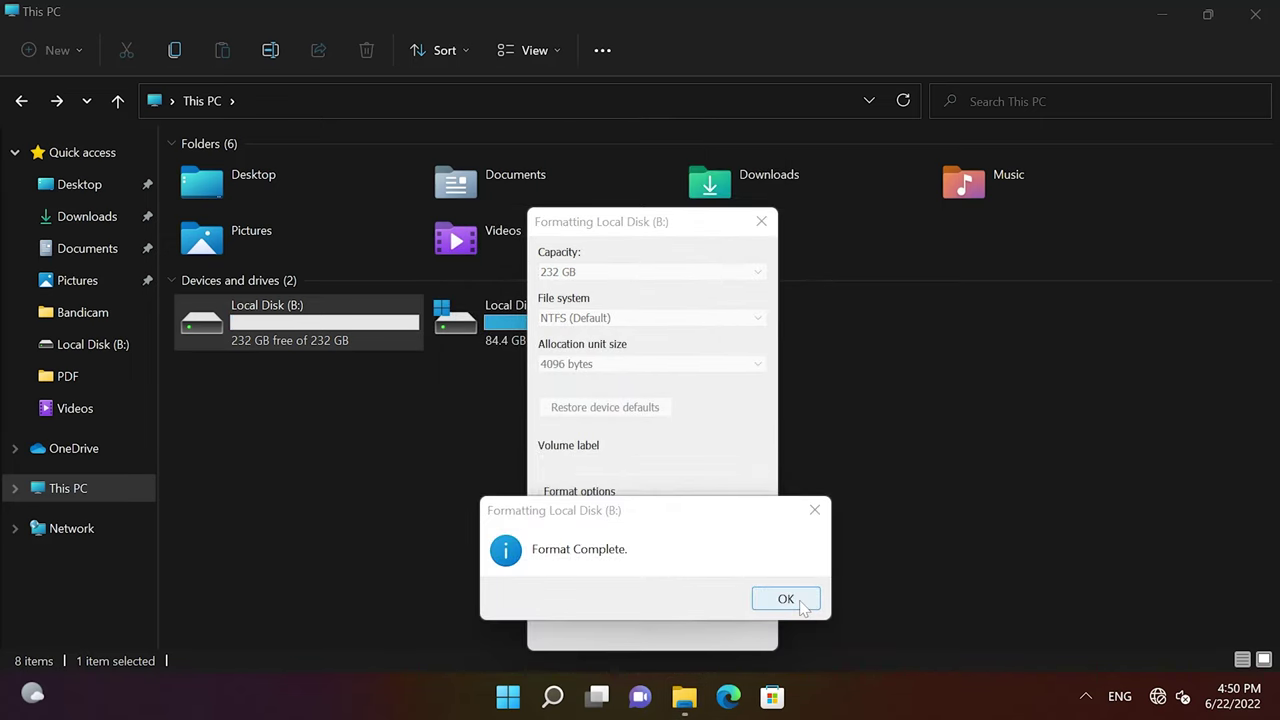
click(786, 598)
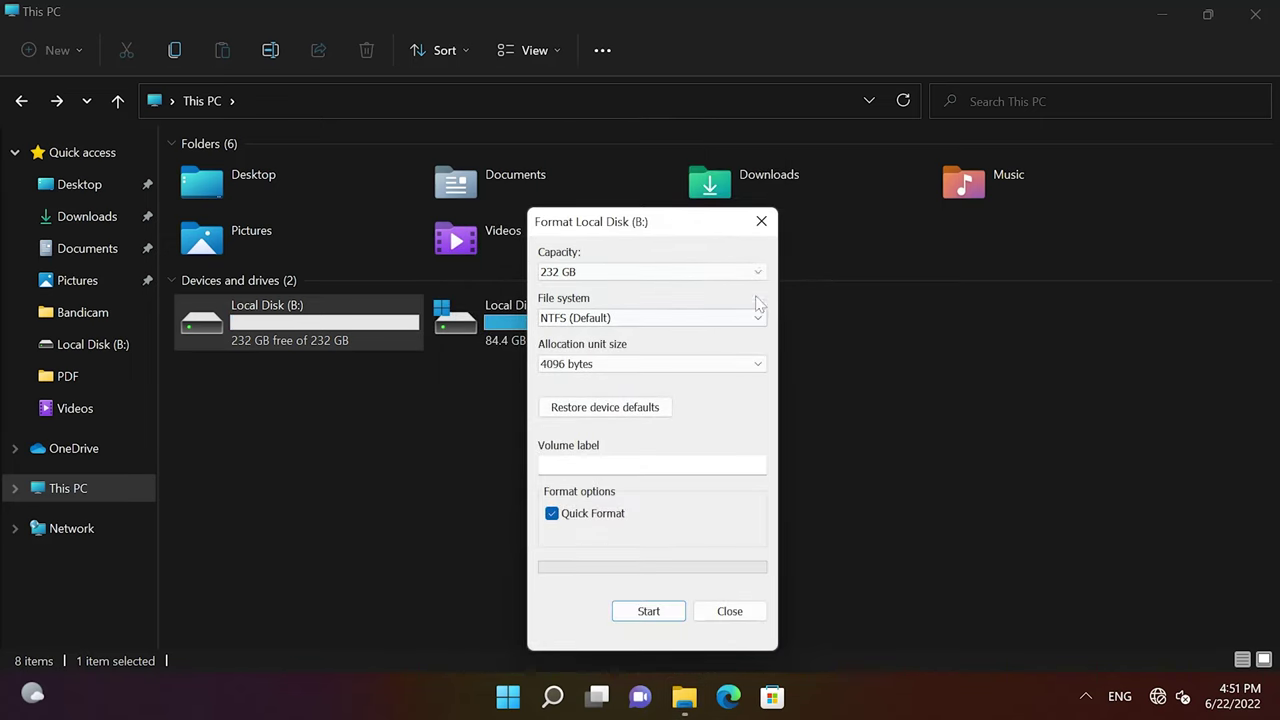
click(761, 221)
double_click(333, 322)
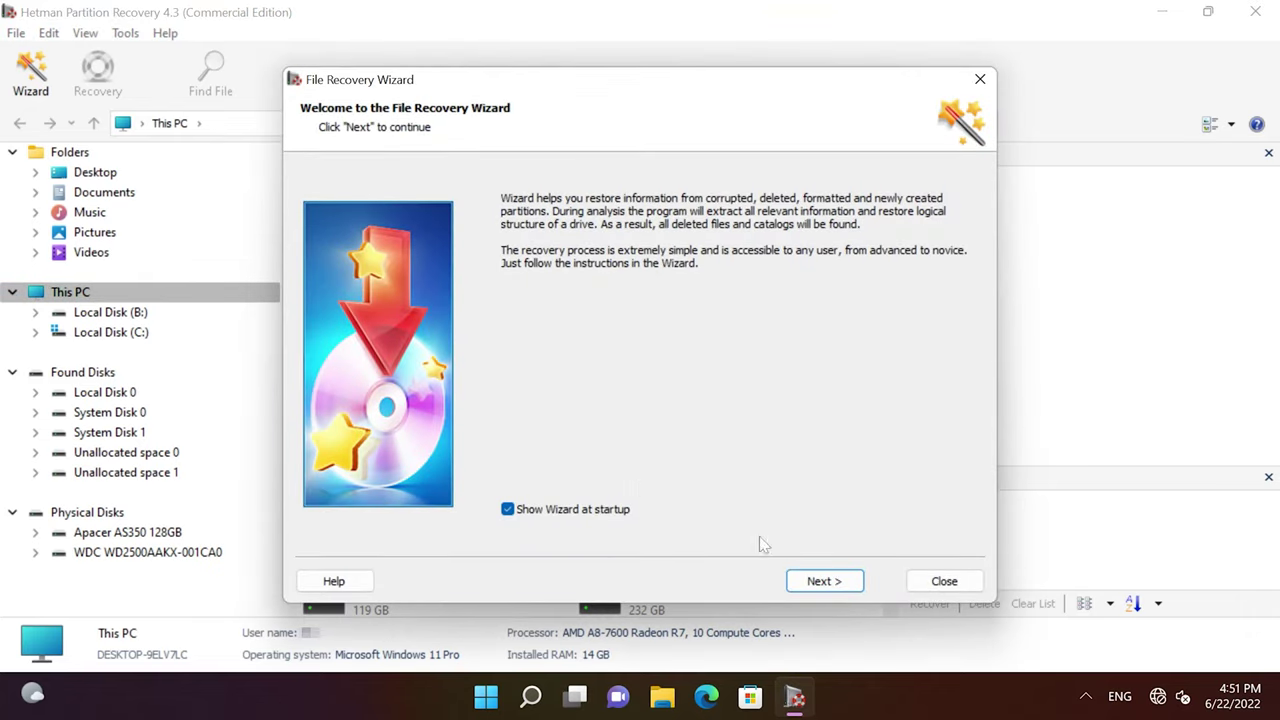
Step: In the File Recovery Wizard, pick Local Disk (B:) and choose Full analysis instead of Fast scan
click(820, 581)
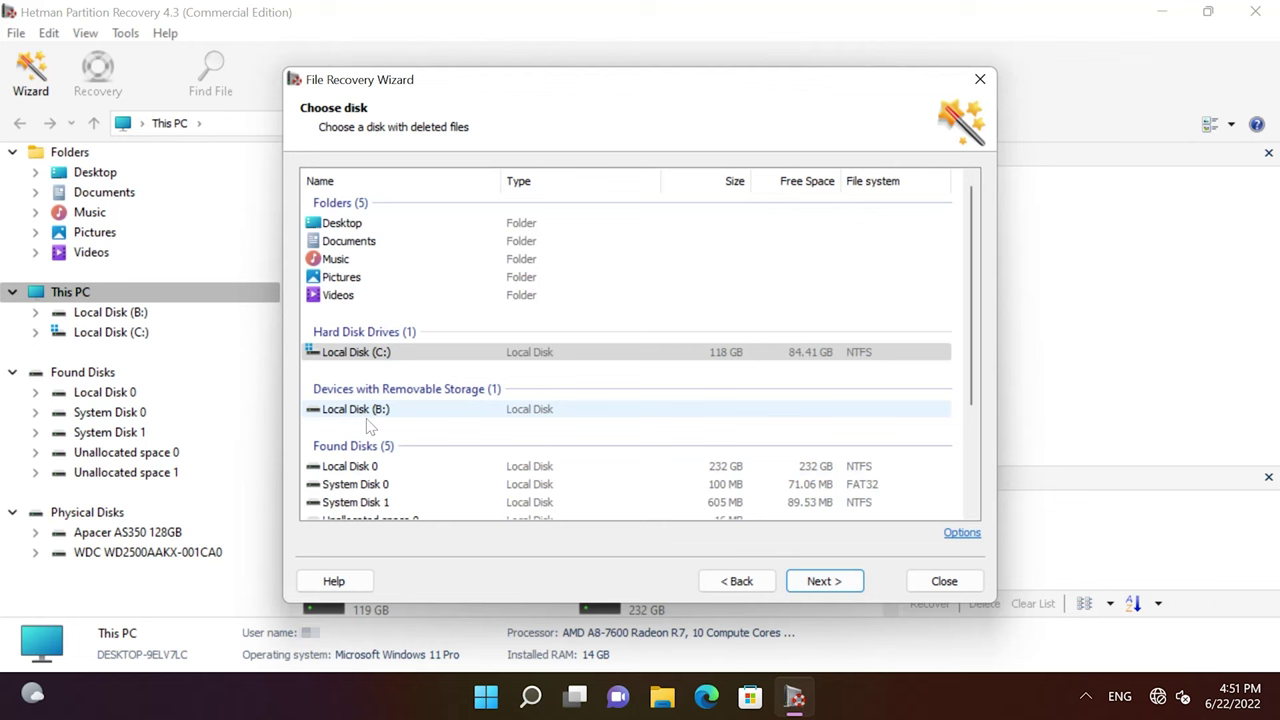
click(366, 414)
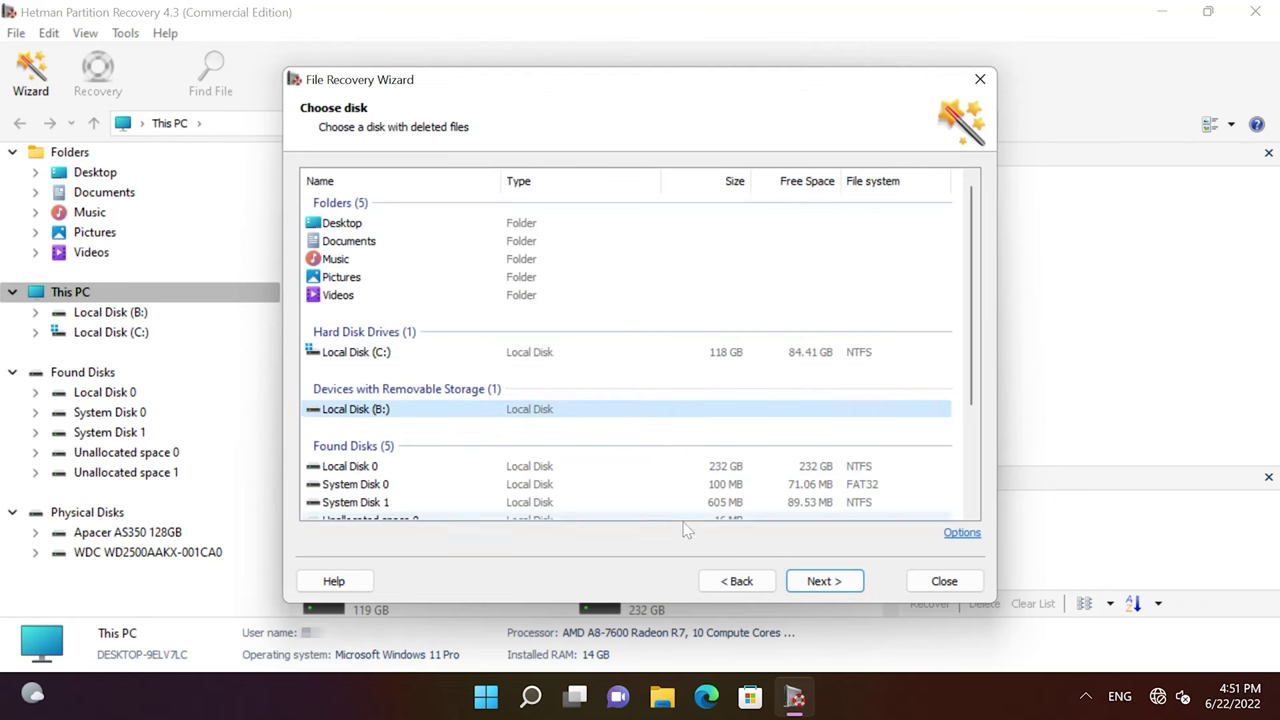
click(812, 584)
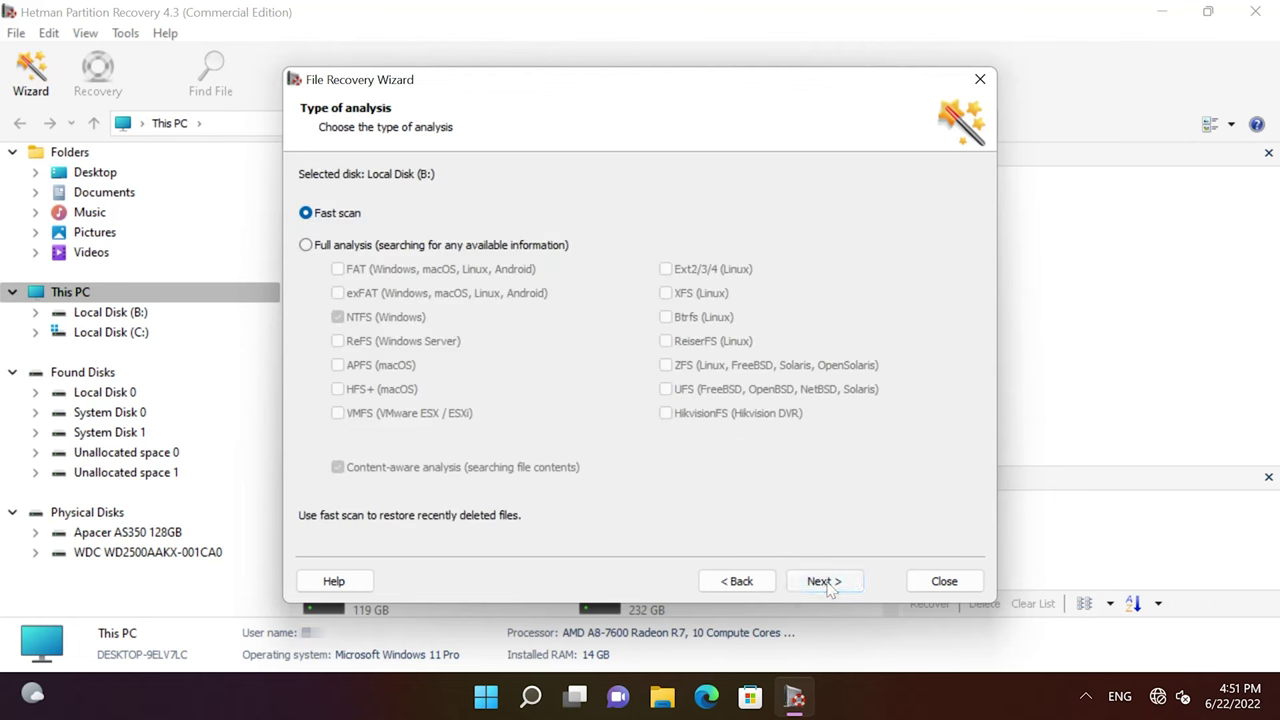
click(351, 250)
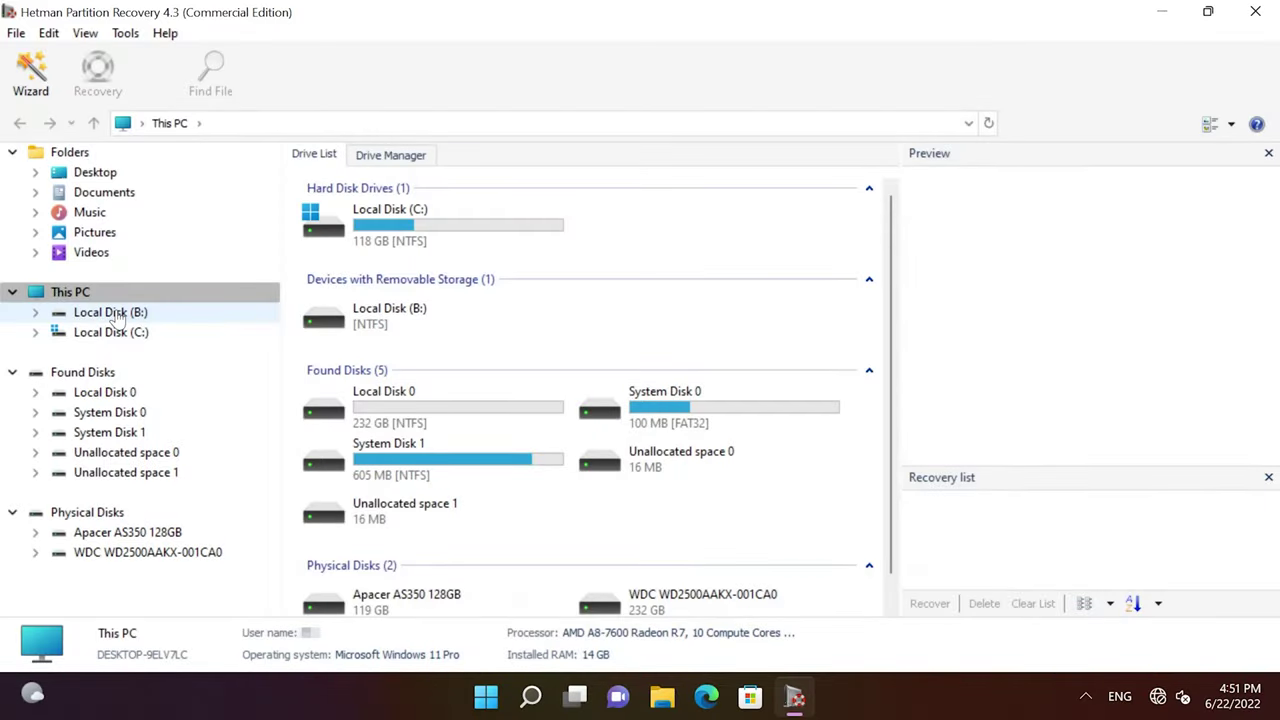
Step: Check Local Disk (B:) properties, then run the full analysis and show its 13 folders and 465 files
click(116, 315)
right_click(118, 313)
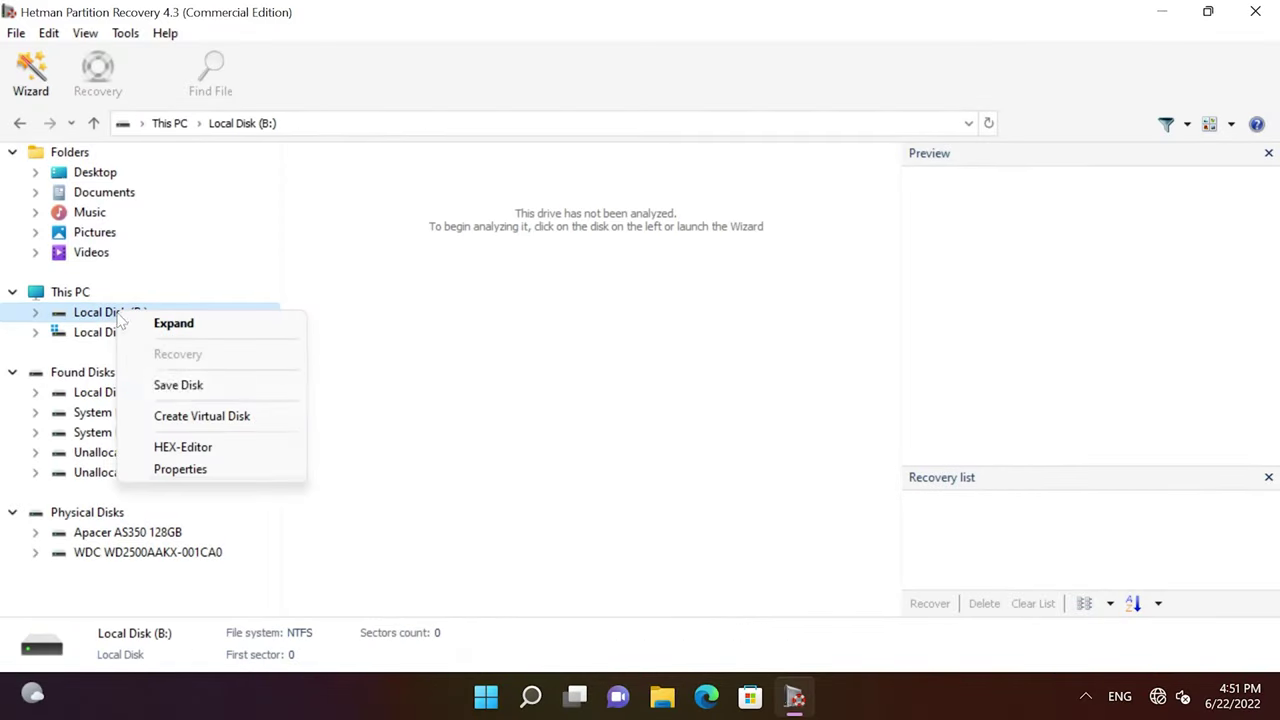
click(191, 472)
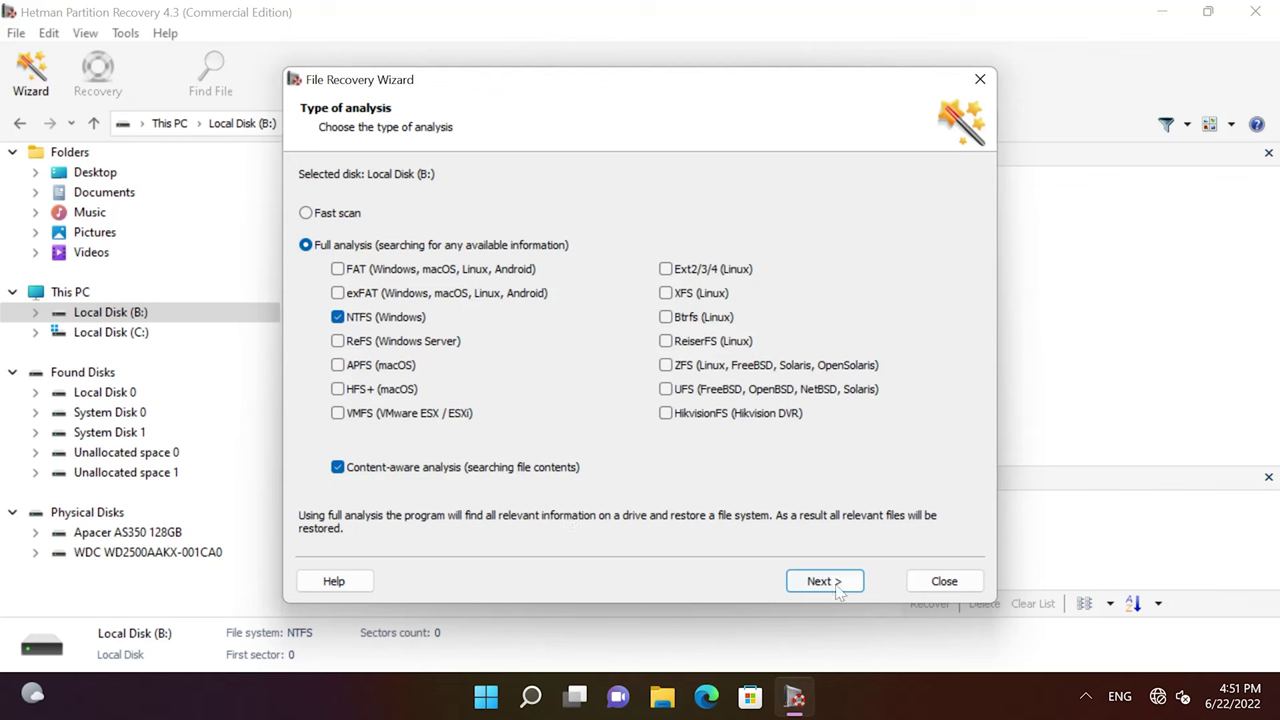
click(830, 583)
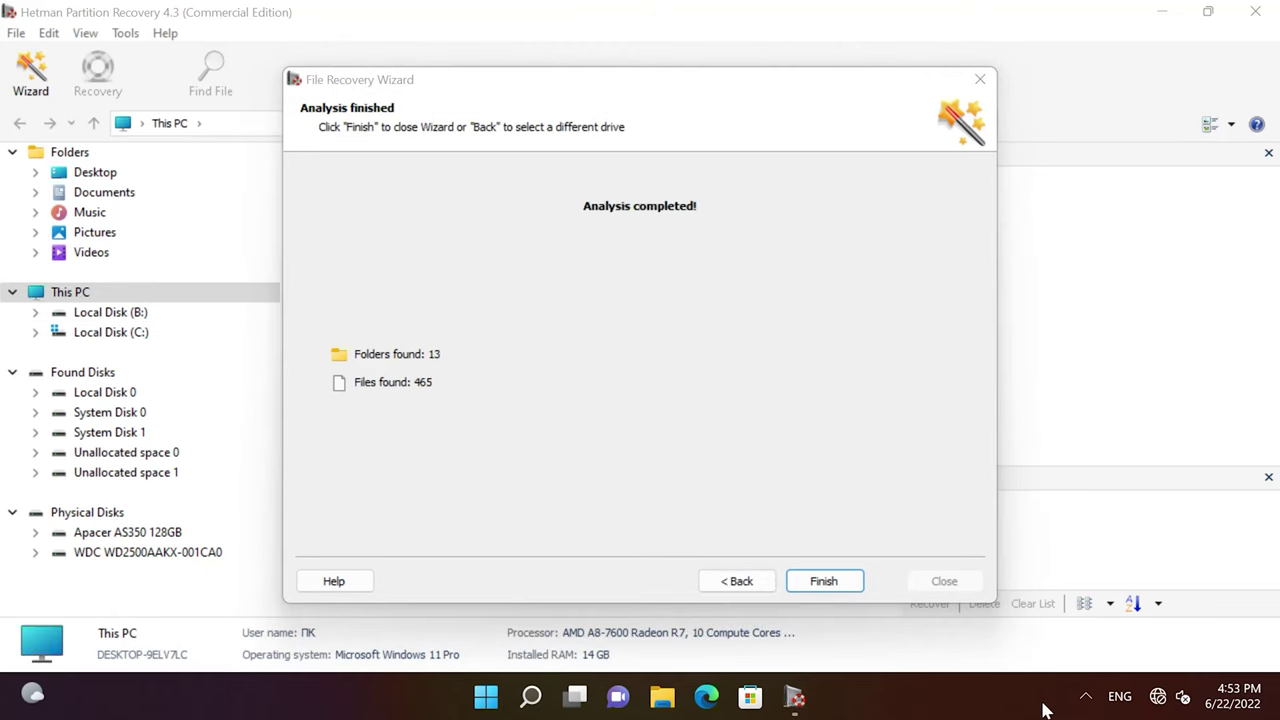
click(826, 582)
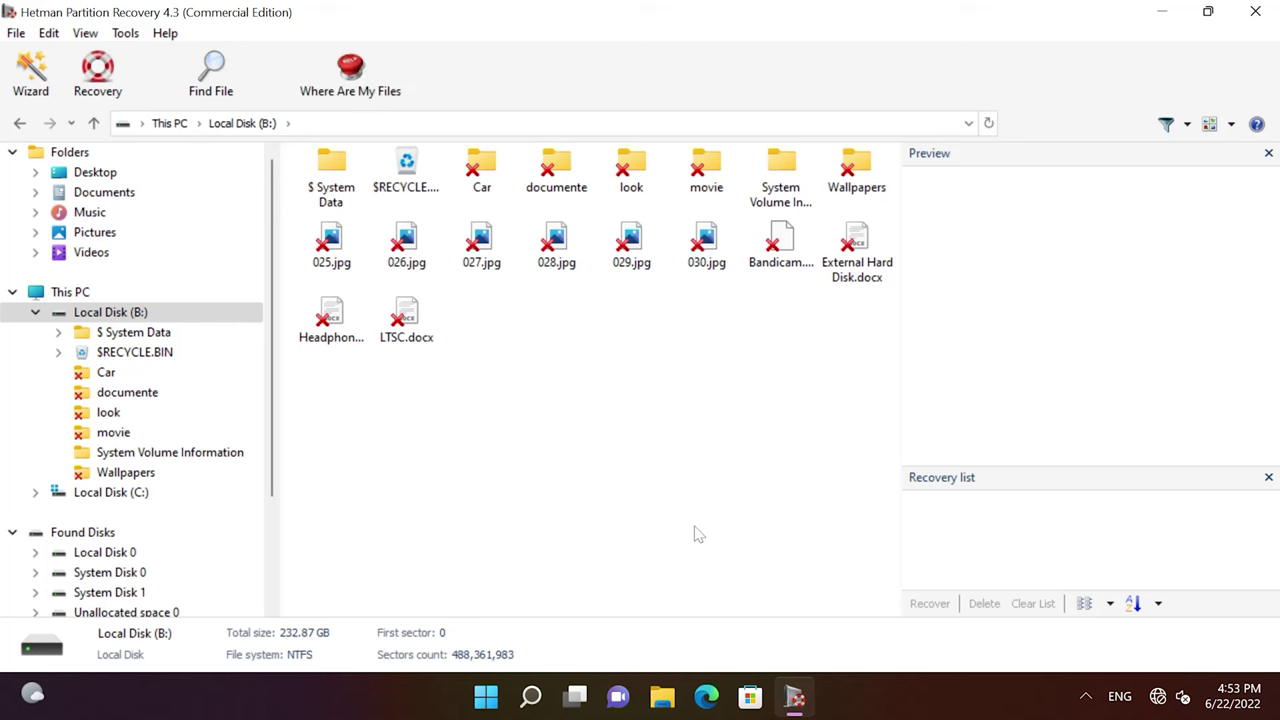
Step: Preview the deleted photo 011.jpg in the Car folder, then go back to the drive root
double_click(485, 172)
click(563, 252)
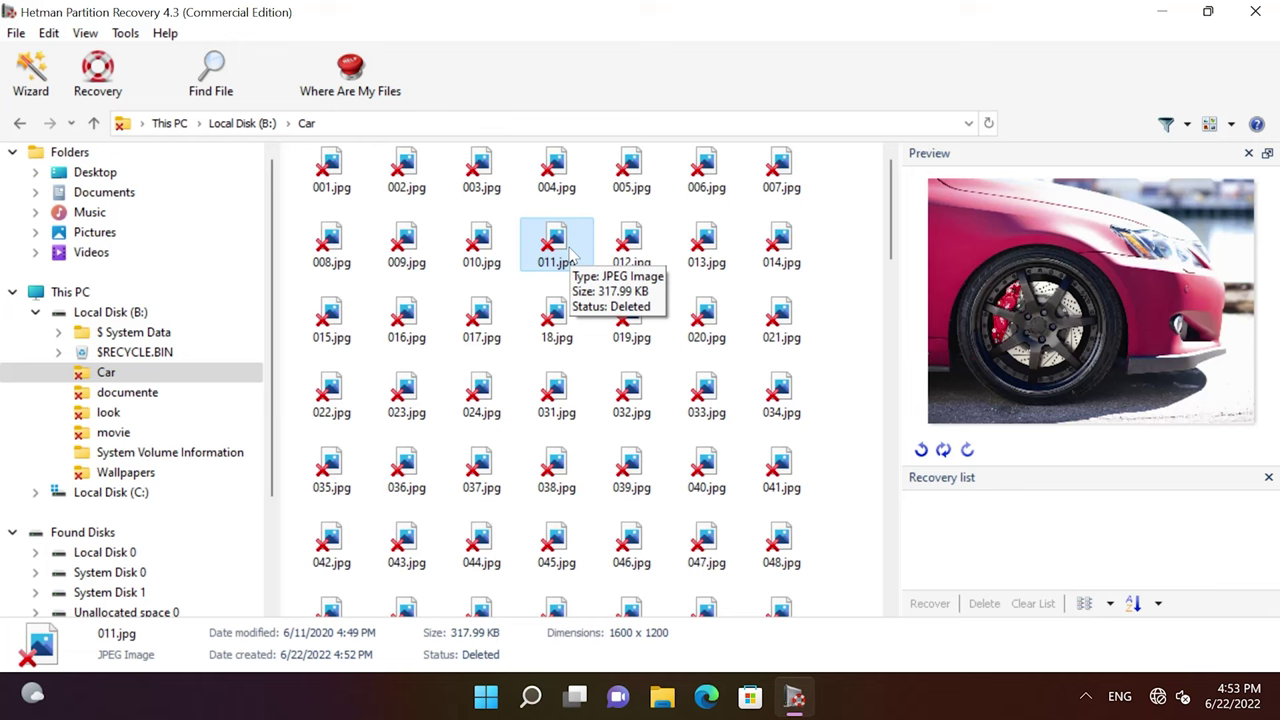
click(20, 123)
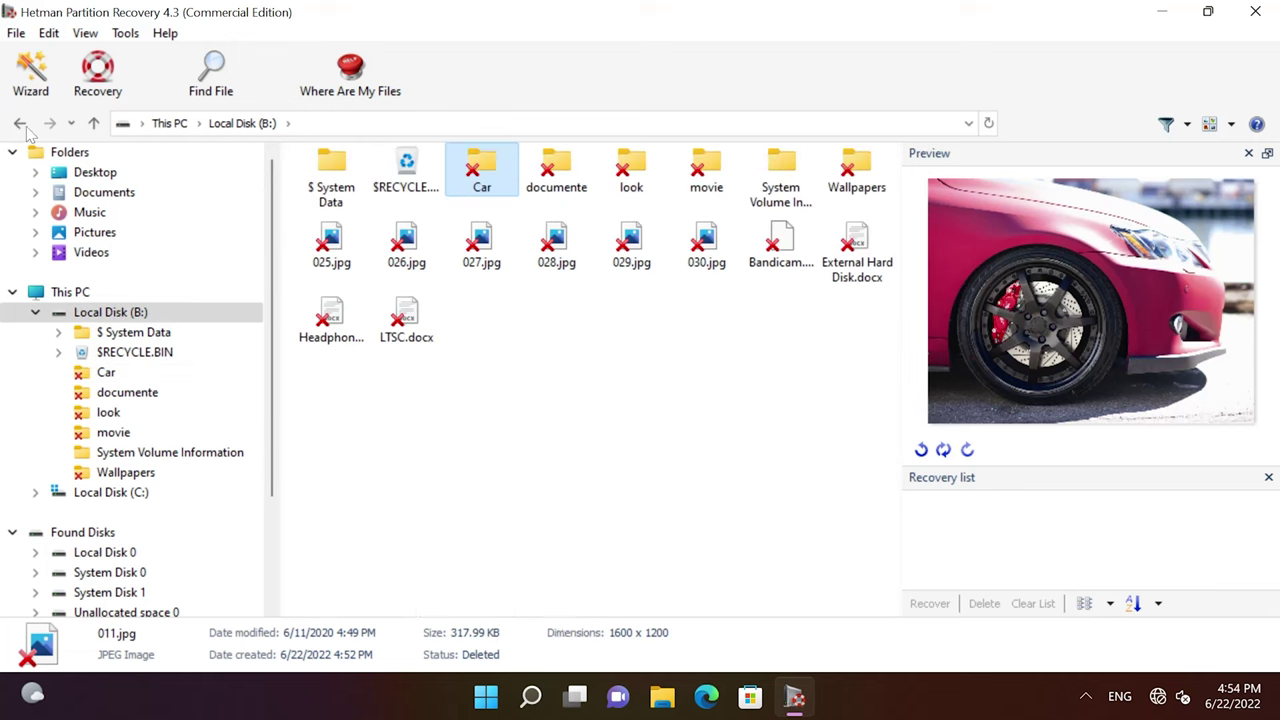
Step: In the movie folder, play Motorcycles - 5781.mp4 to 00:15, then select all 22 videos
double_click(706, 170)
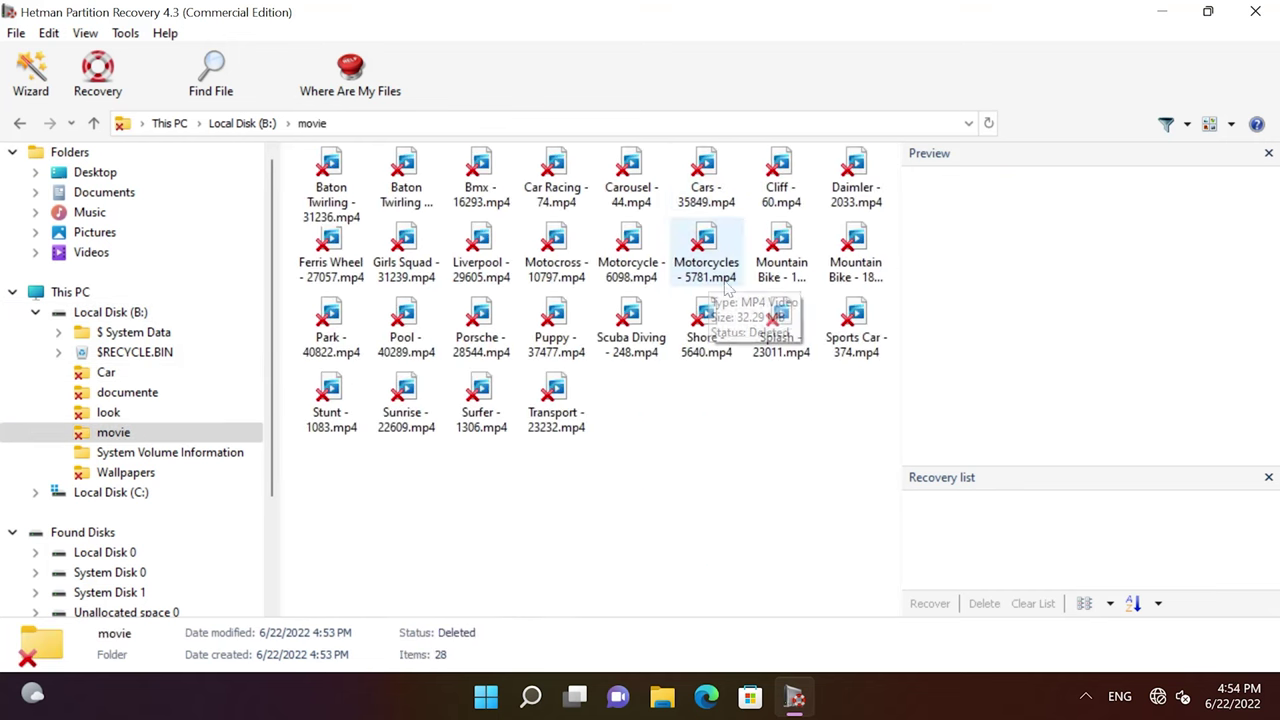
click(730, 283)
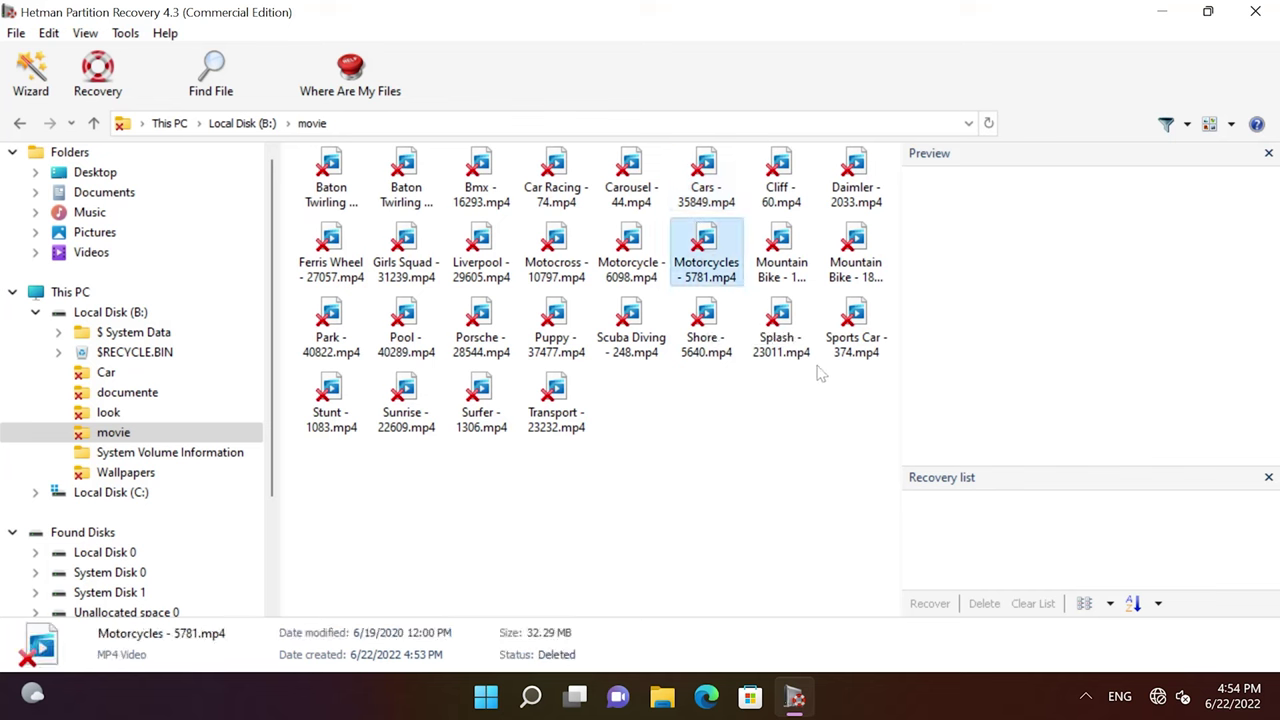
click(944, 450)
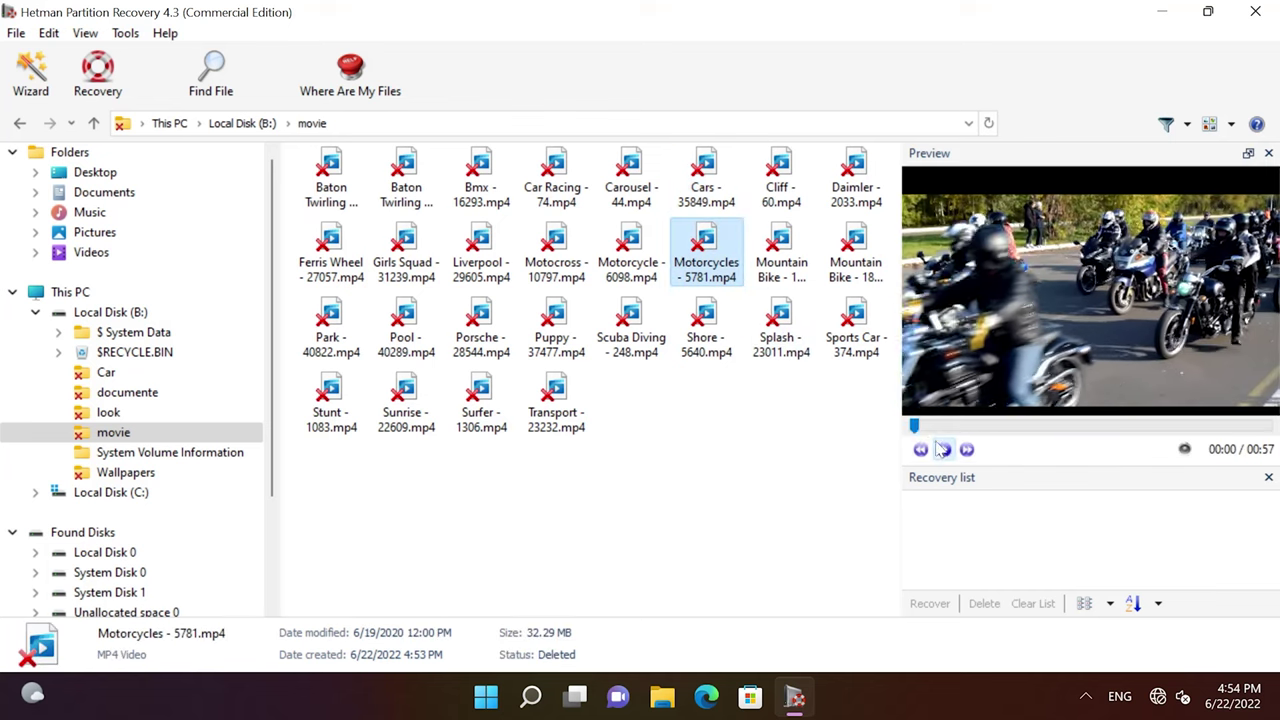
click(1025, 427)
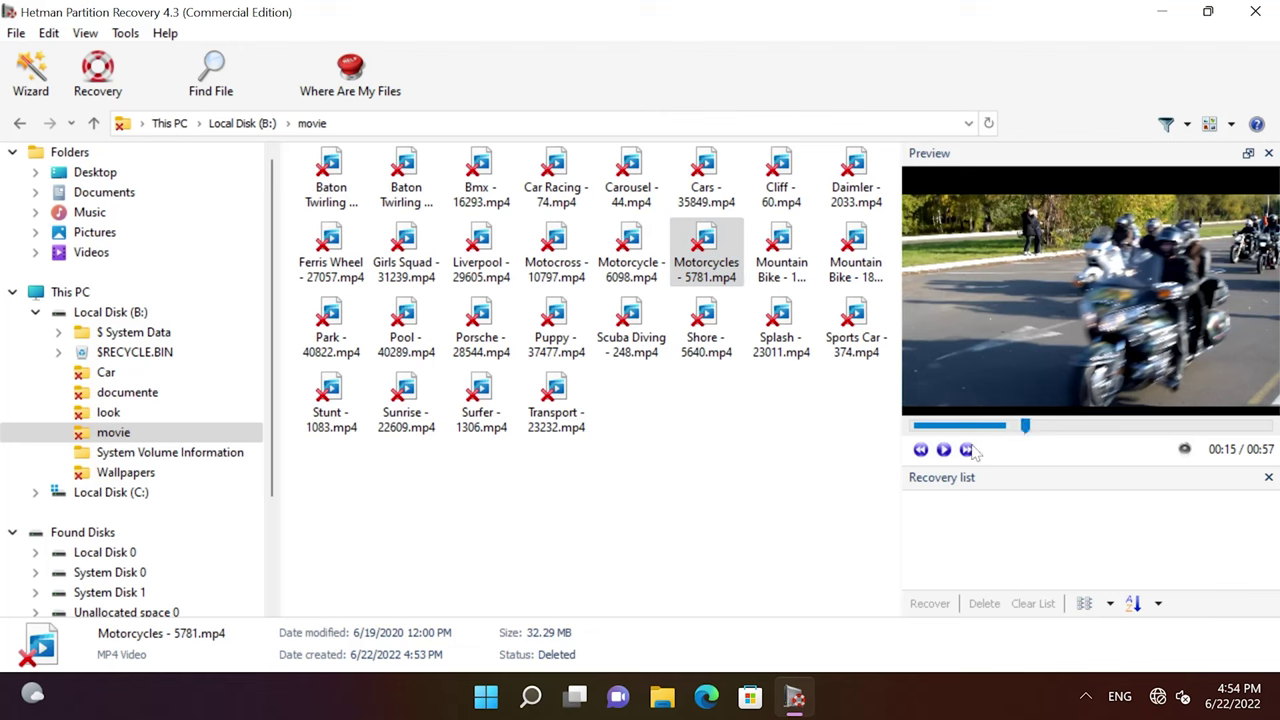
click(772, 474)
drag(727, 510, 340, 160)
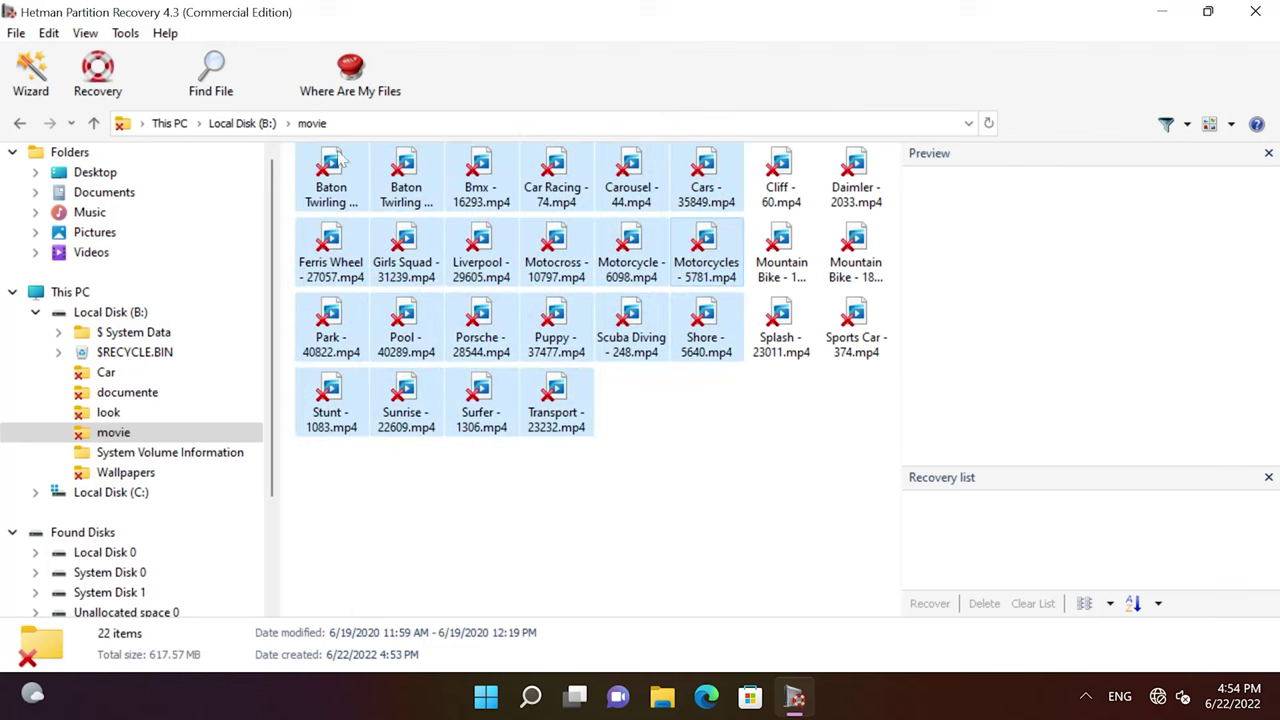
Step: Put the 22 selected videos on the recovery list and start recovering them
drag(972, 561, 972, 557)
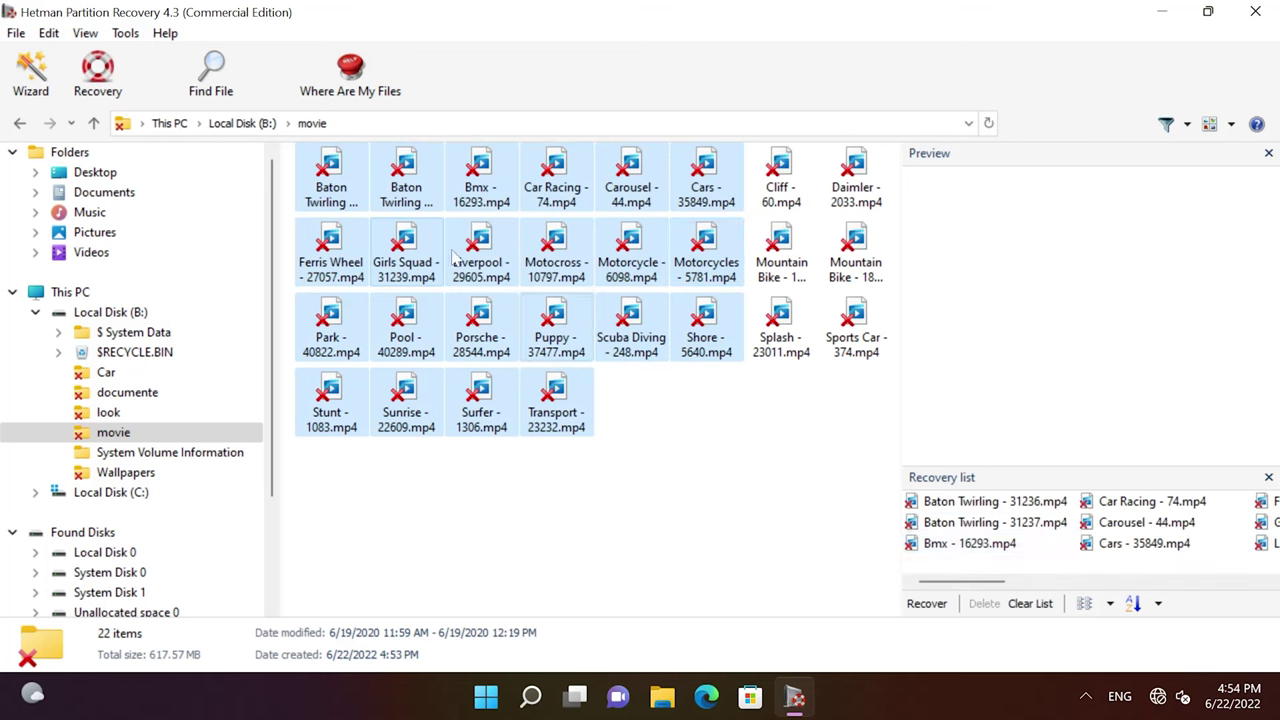
click(88, 34)
mouse_move(165, 60)
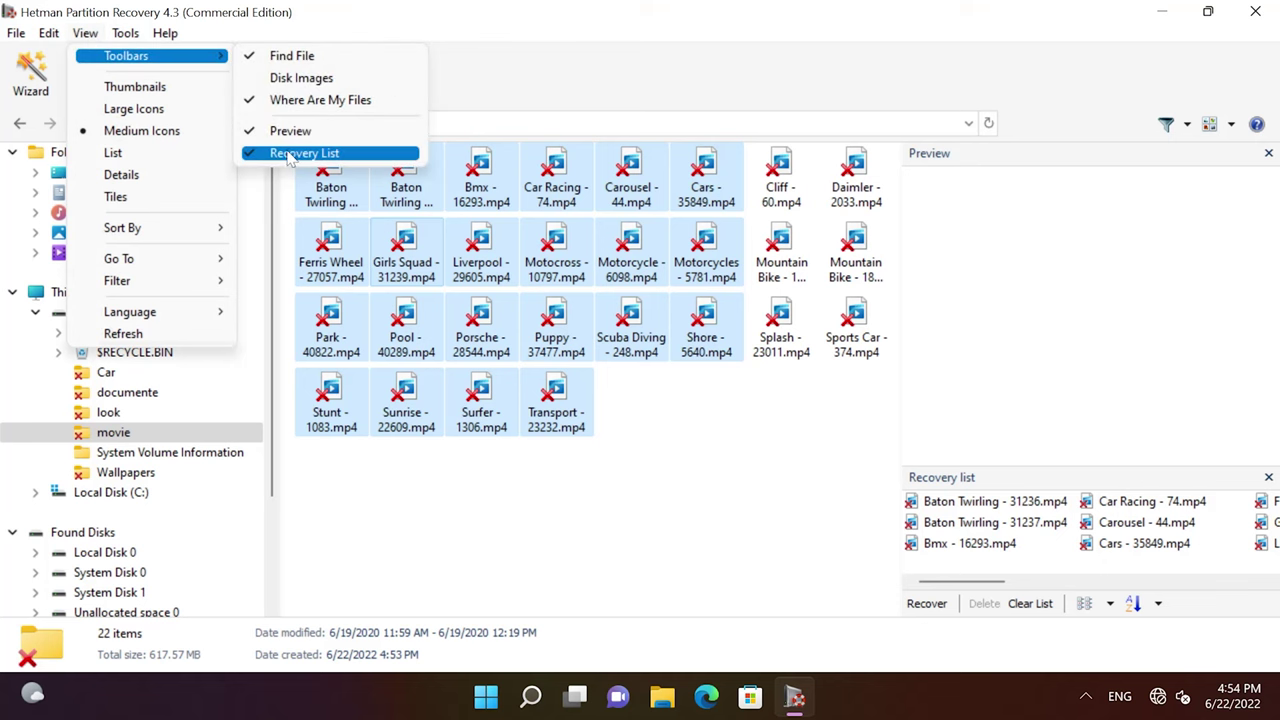
click(675, 450)
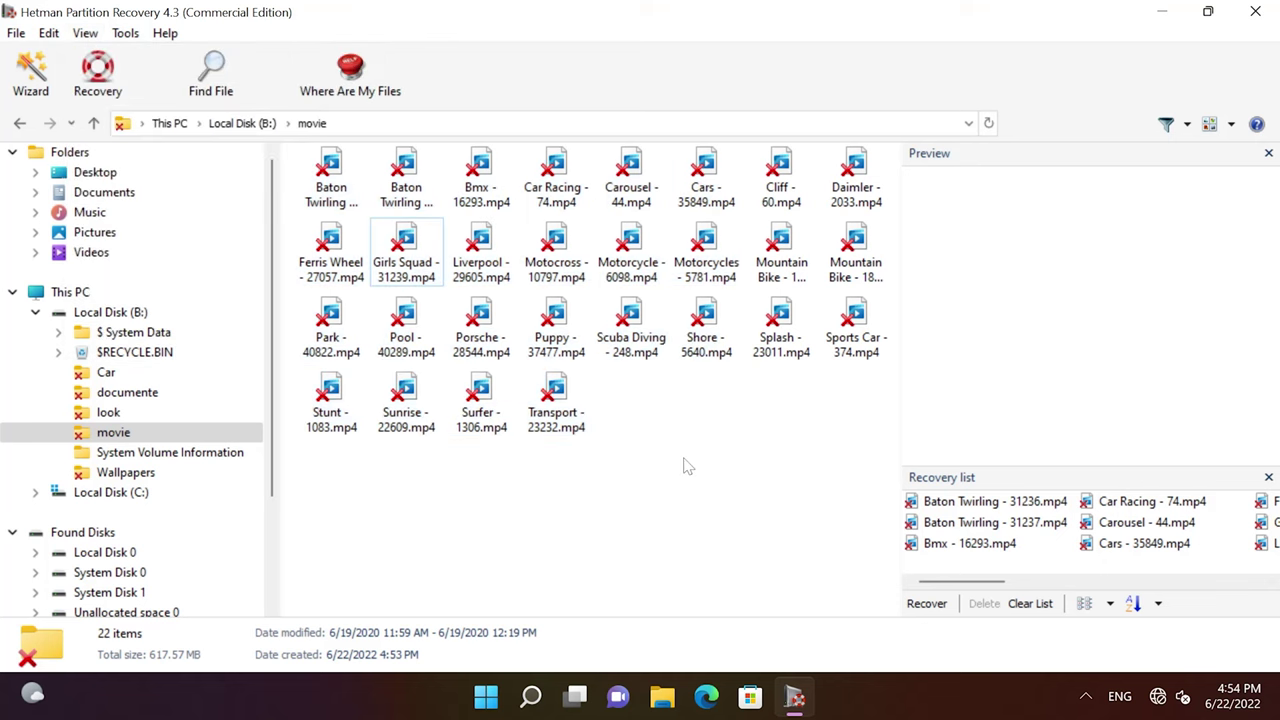
click(930, 605)
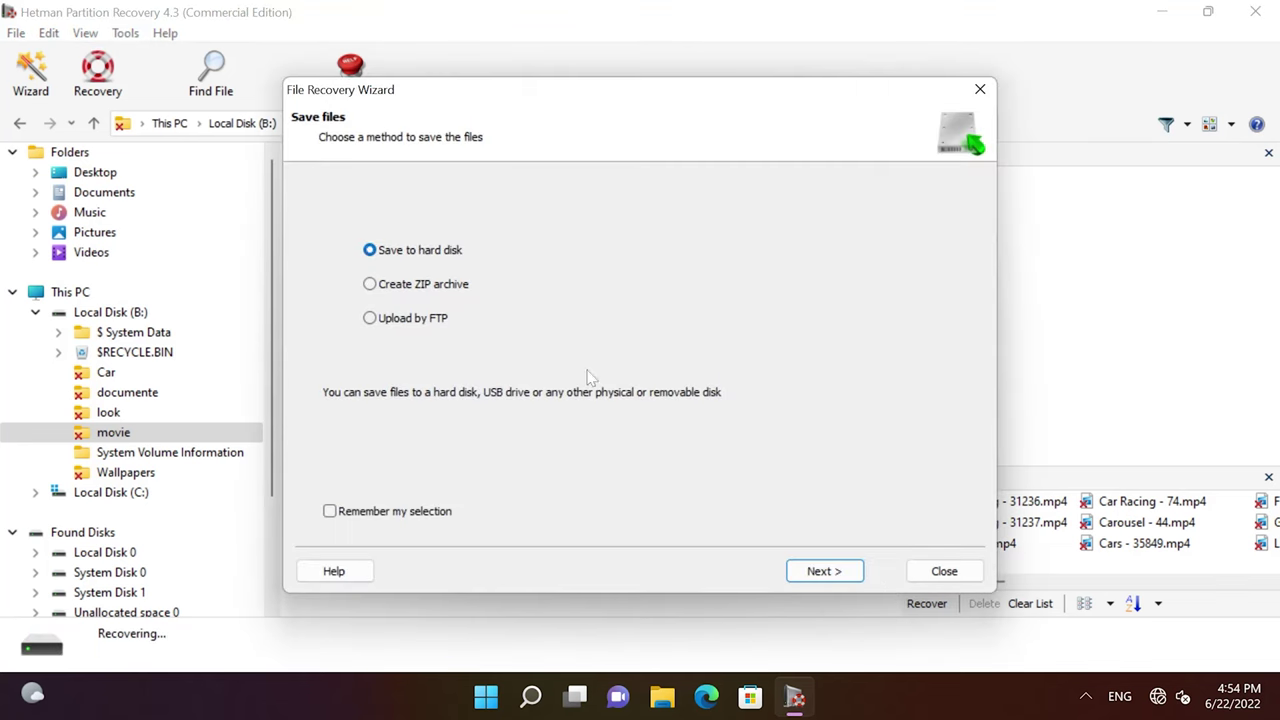
Step: Save the 22 videos to hard disk in a newly created New folder on C:, then open Car Racing
click(830, 575)
double_click(418, 234)
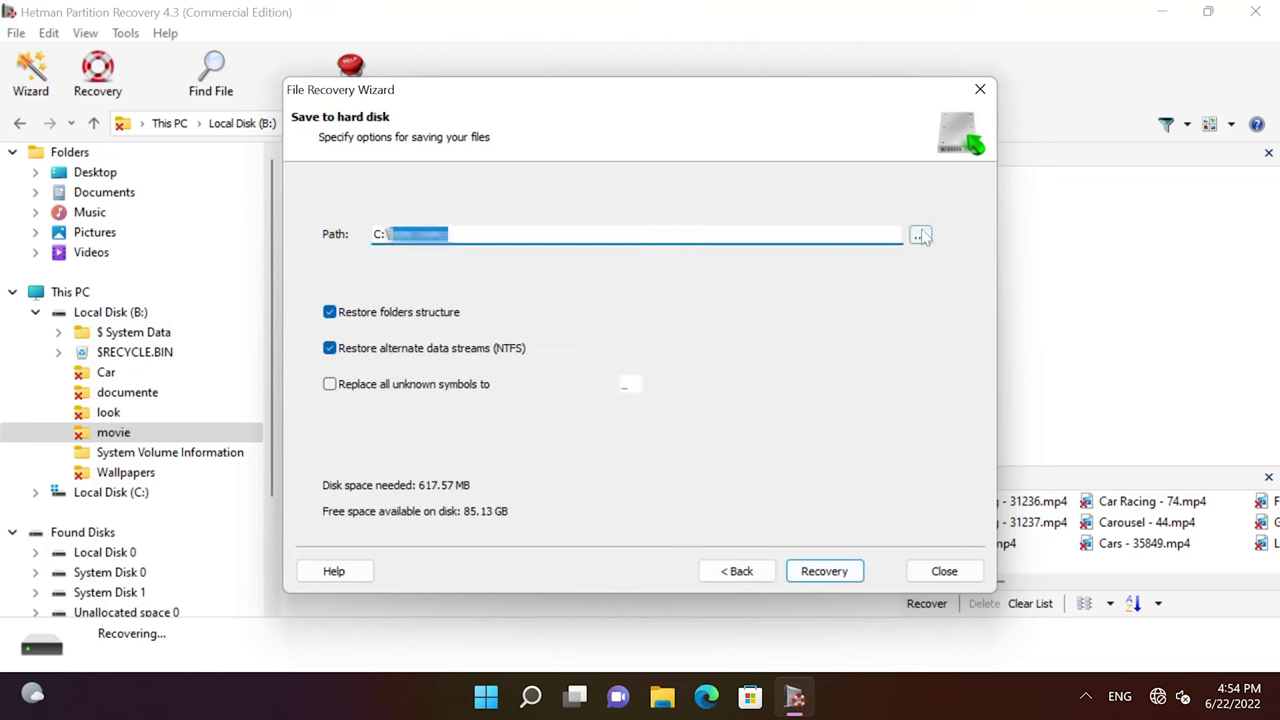
click(920, 235)
drag(617, 217, 519, 197)
click(462, 468)
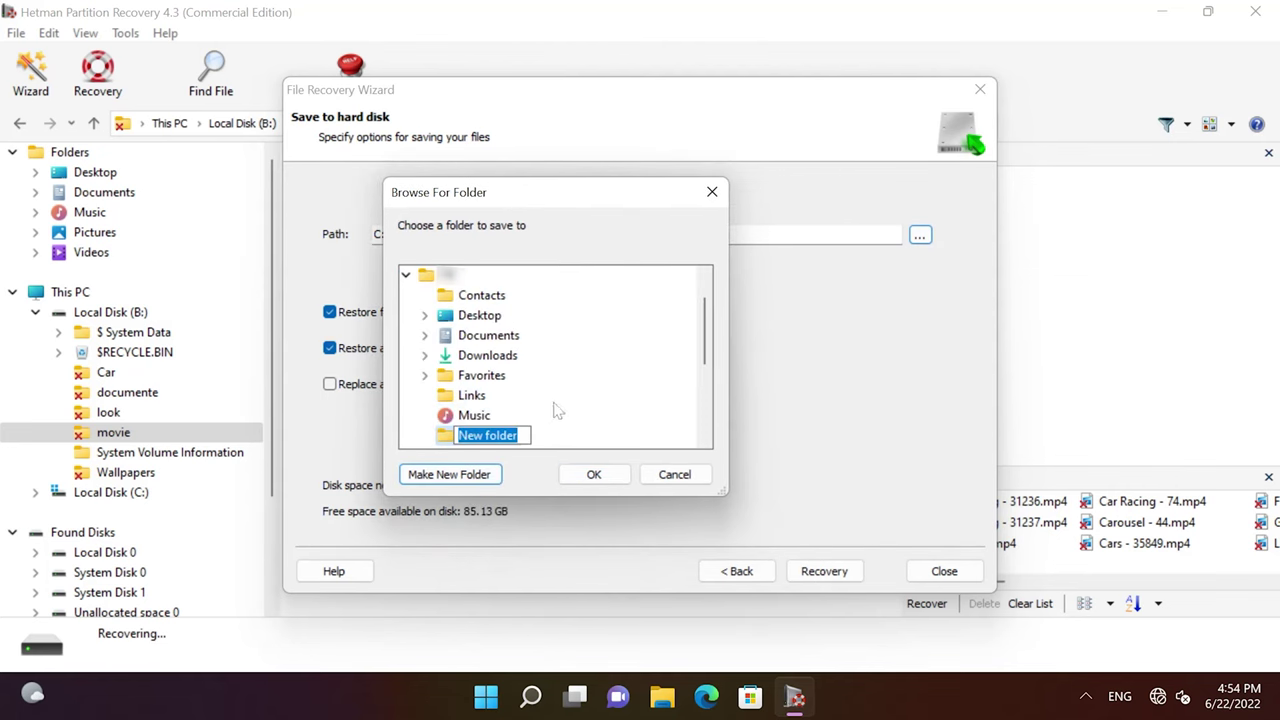
scroll(557, 411, down, 1)
click(594, 474)
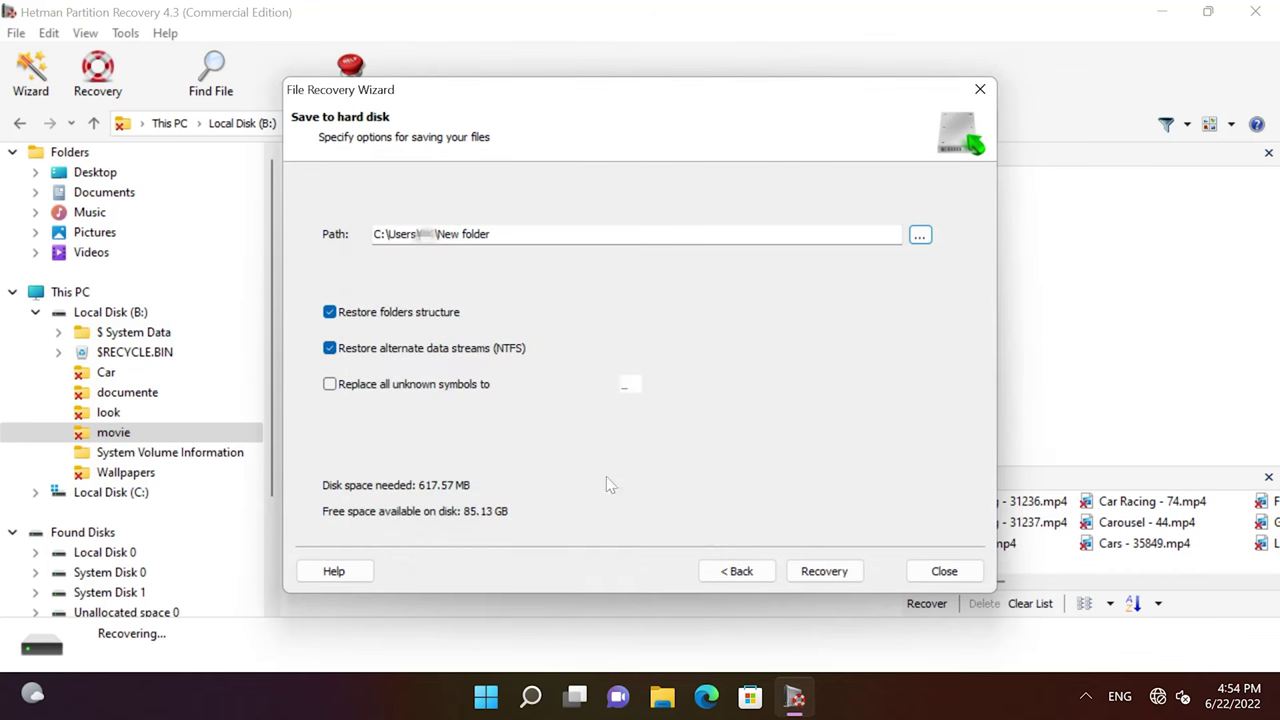
click(835, 577)
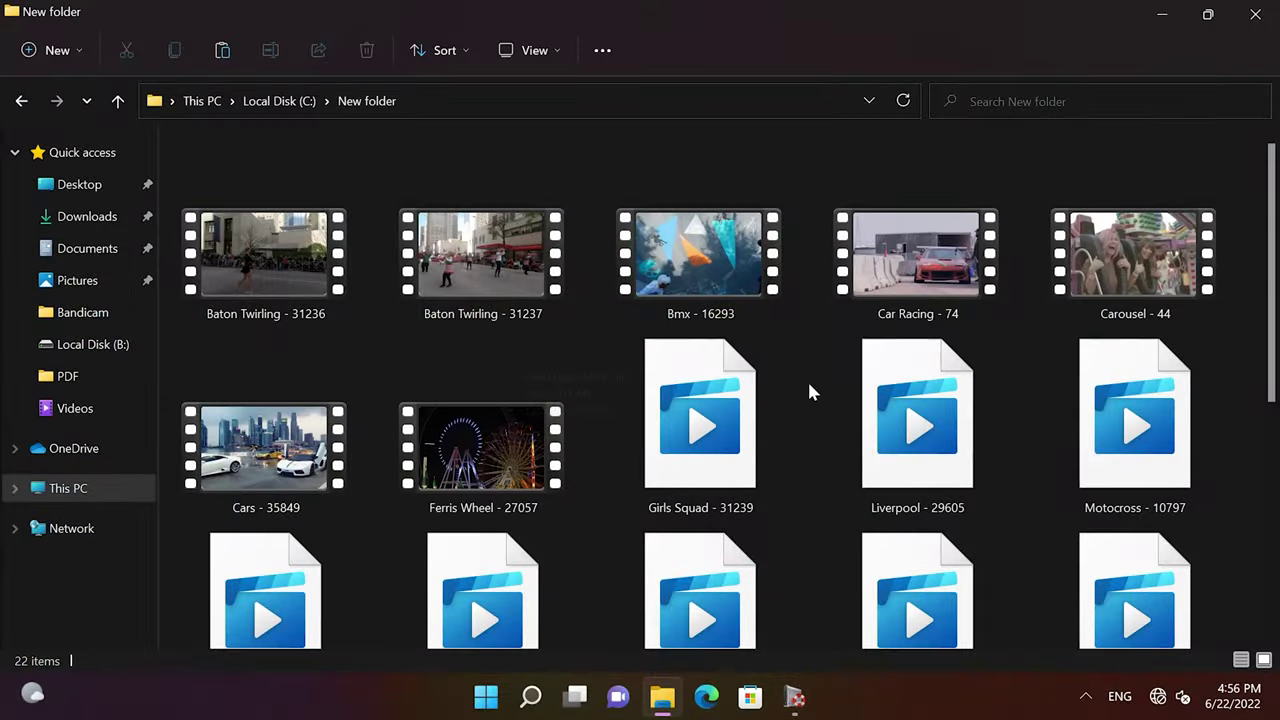
double_click(899, 276)
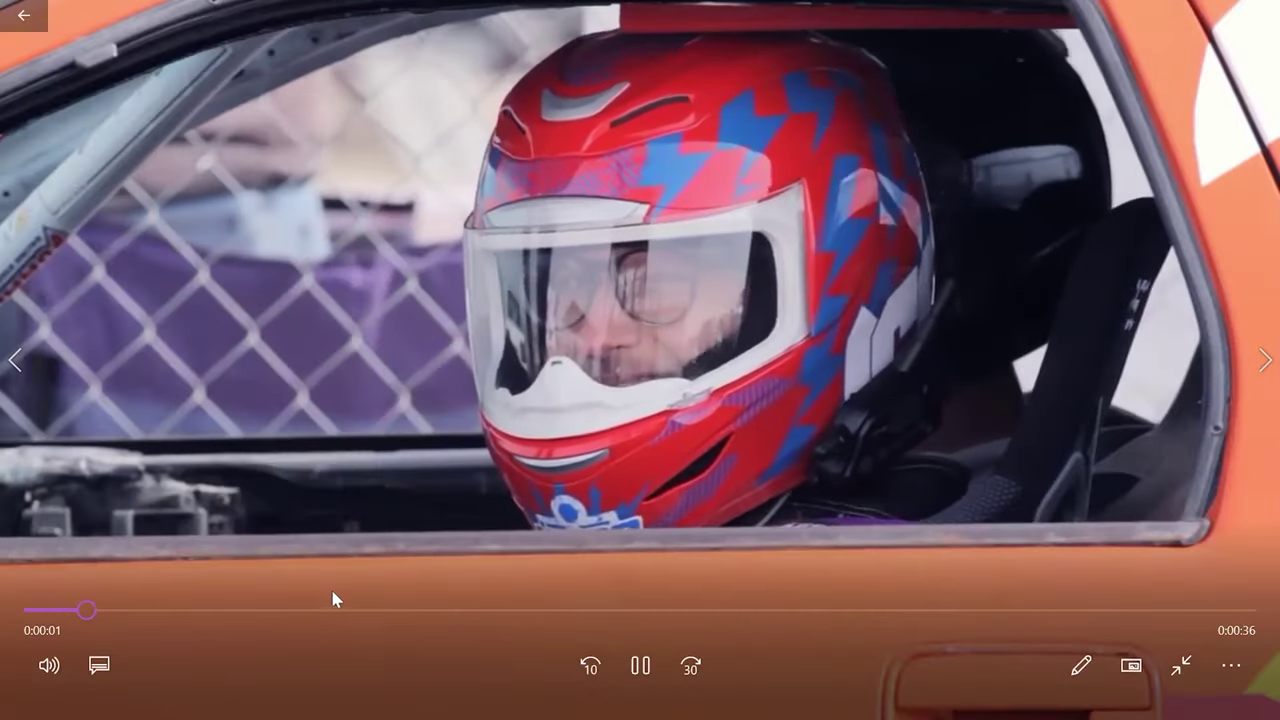
Step: Skip through the recovered Car Racing clip to near its end, pause it and close the player
click(354, 610)
click(582, 610)
click(829, 610)
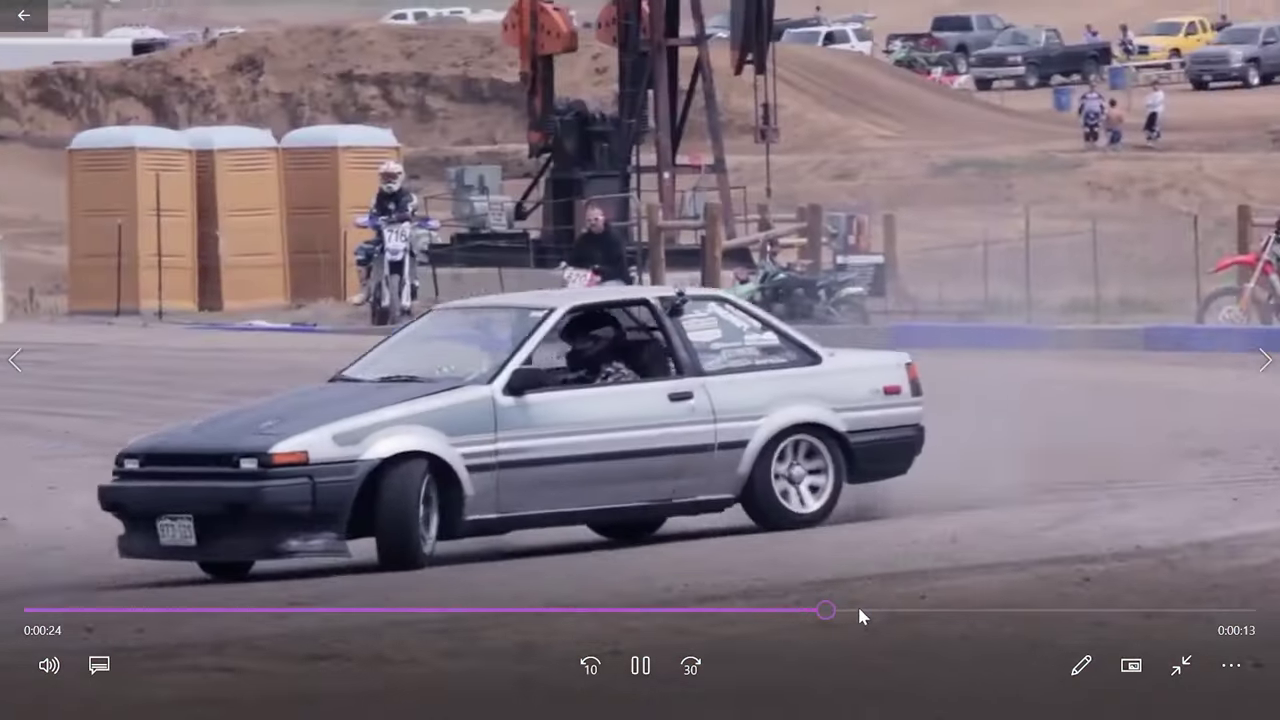
click(1057, 610)
click(1157, 610)
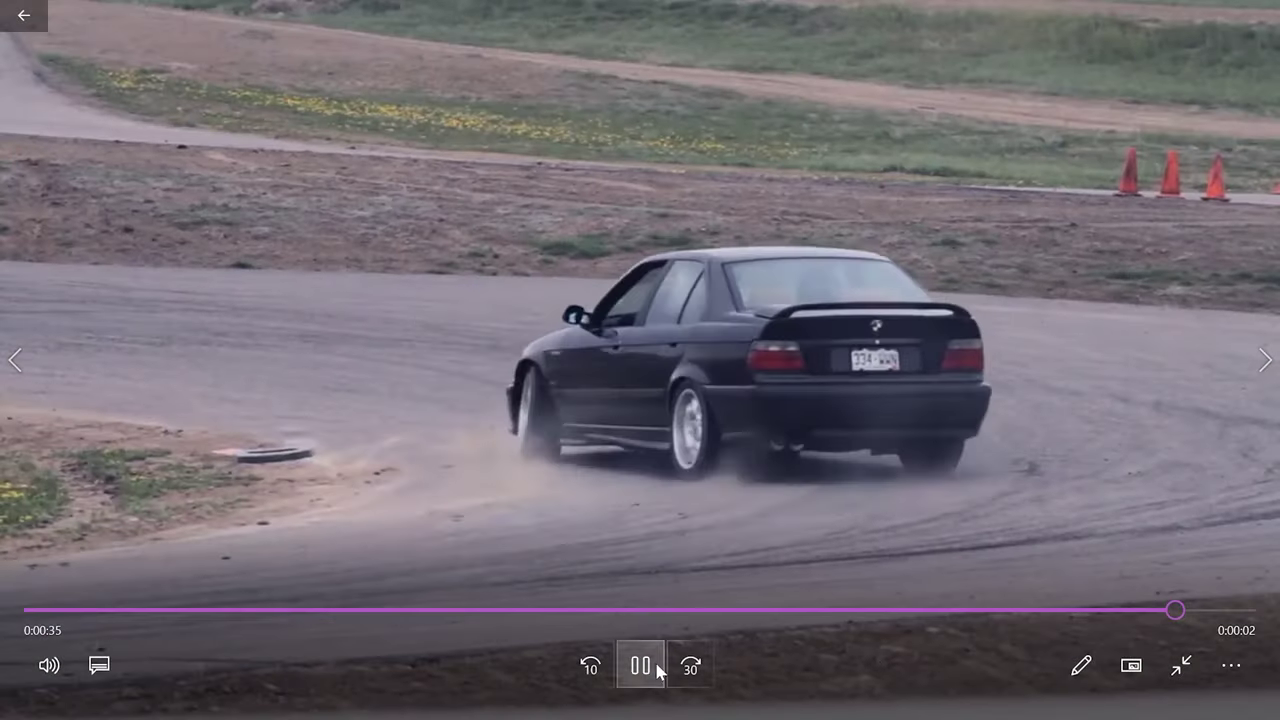
click(649, 667)
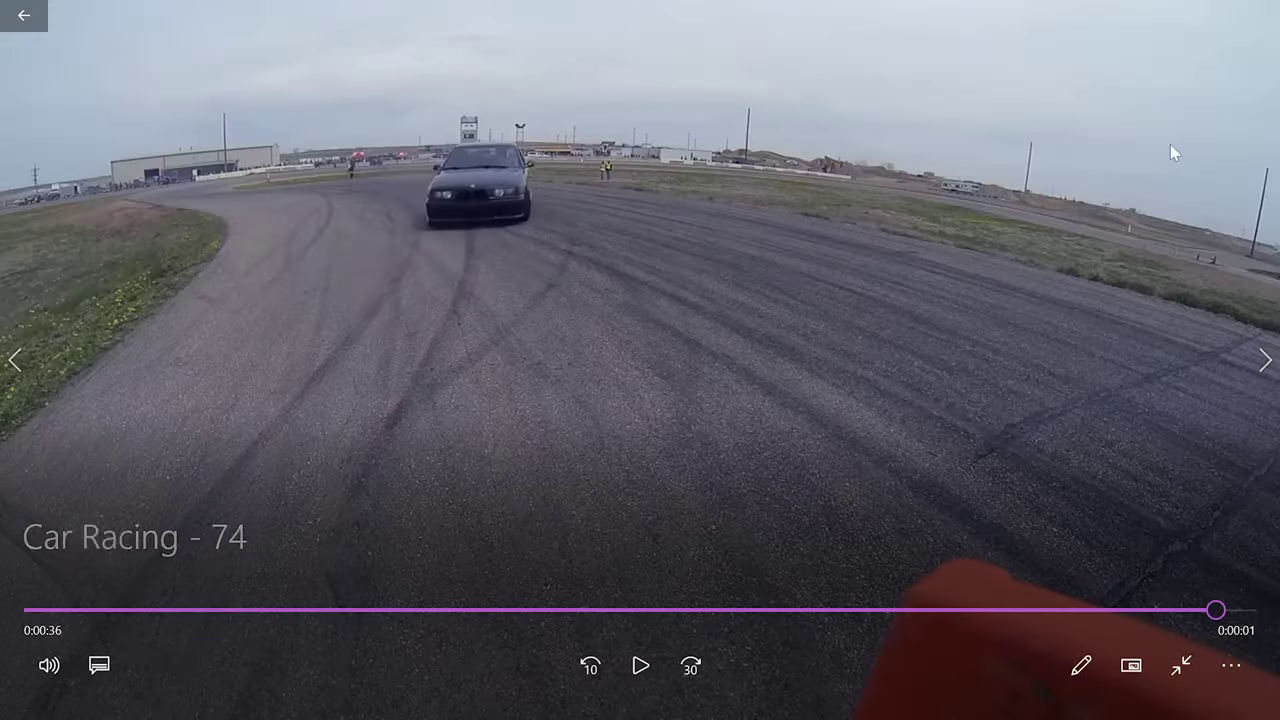
click(1181, 665)
click(1252, 12)
Step: Play Girls Squad - 31239, skipping from about 0:30 through to the end
double_click(740, 470)
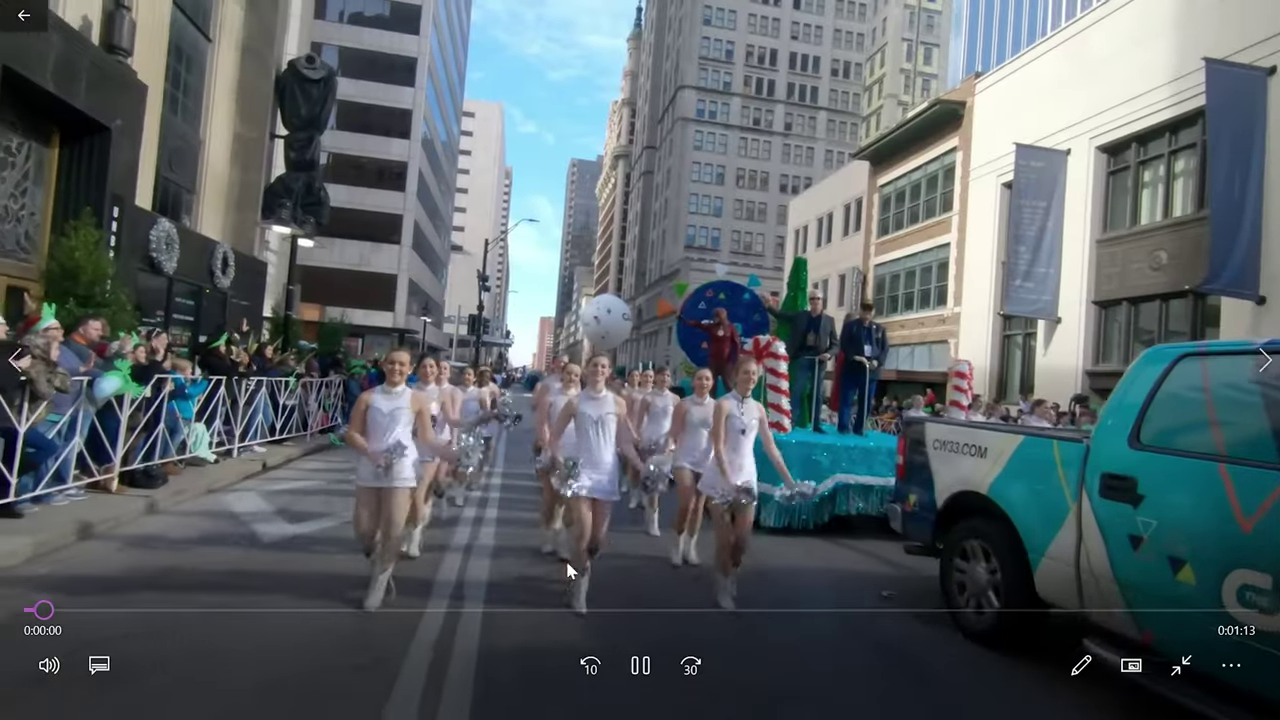
click(549, 609)
click(815, 609)
click(1110, 609)
click(690, 665)
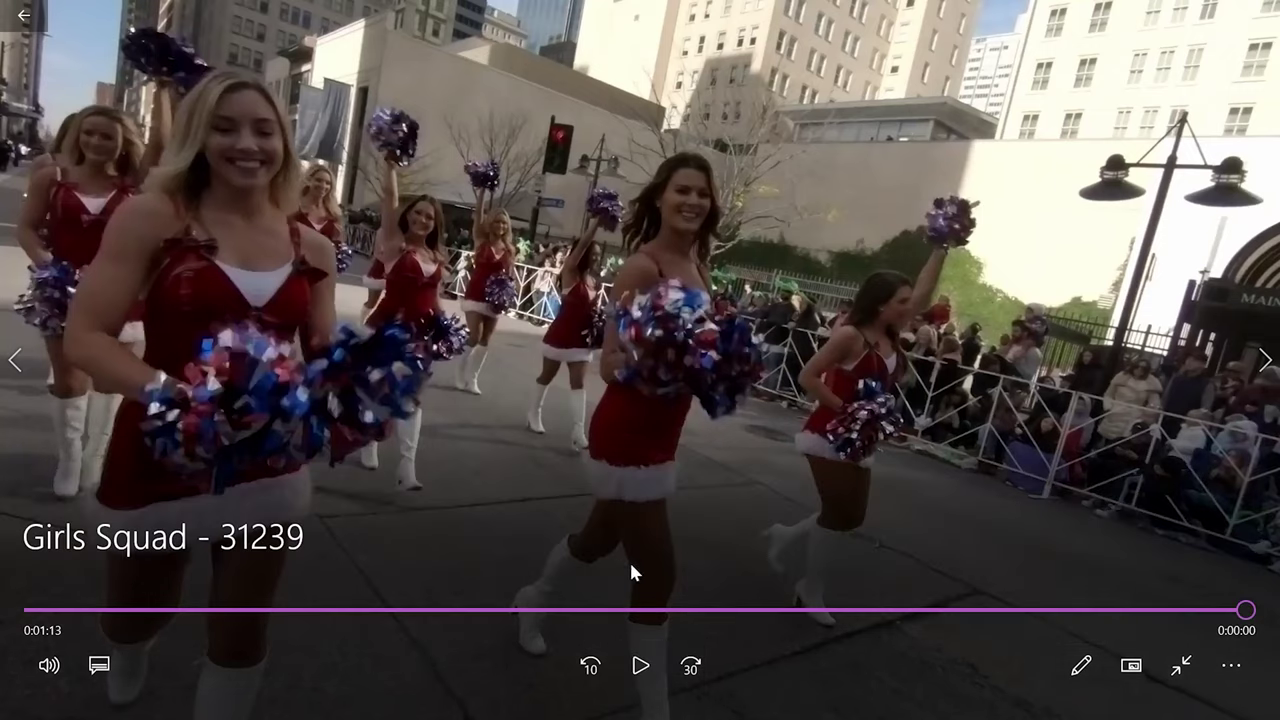